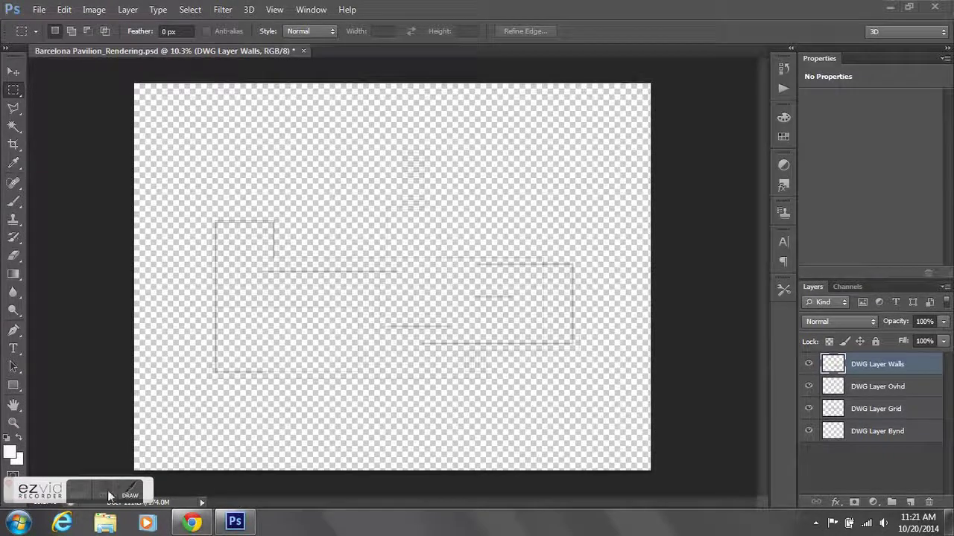
# Step through the DWG Ovhd, Grid and Bynd layers in the Layers panel.
pyautogui.moveTo(13, 493); pyautogui.dragTo(607, 526)
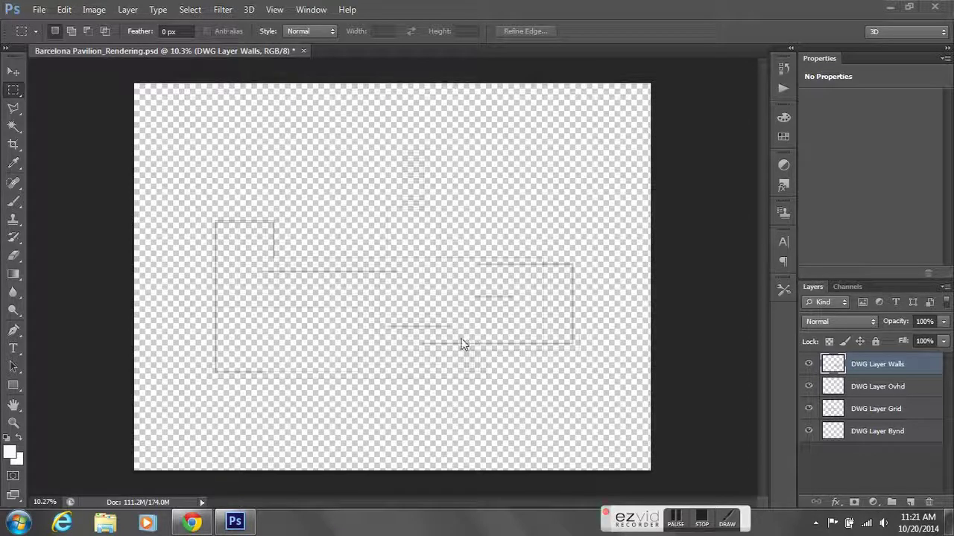
pyautogui.click(875, 393)
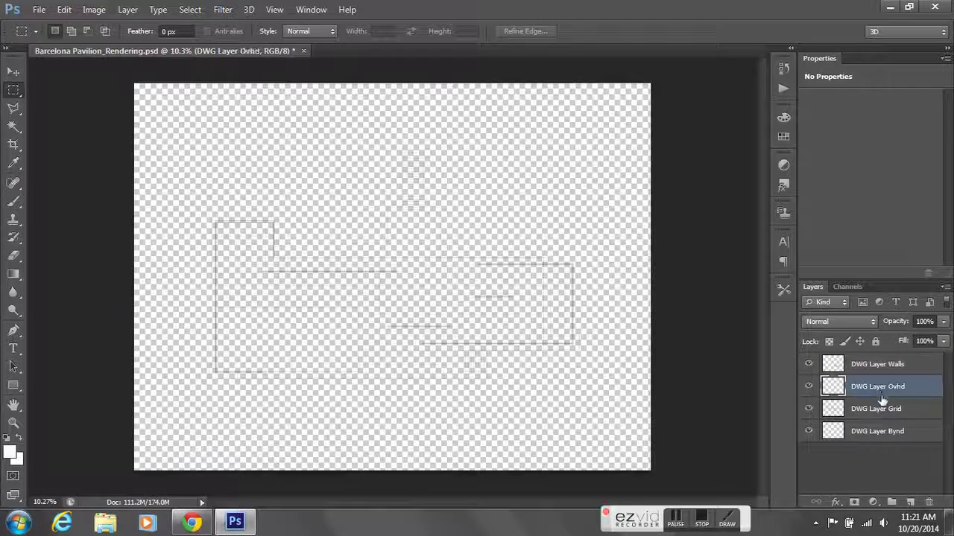
pyautogui.click(882, 411)
pyautogui.click(885, 429)
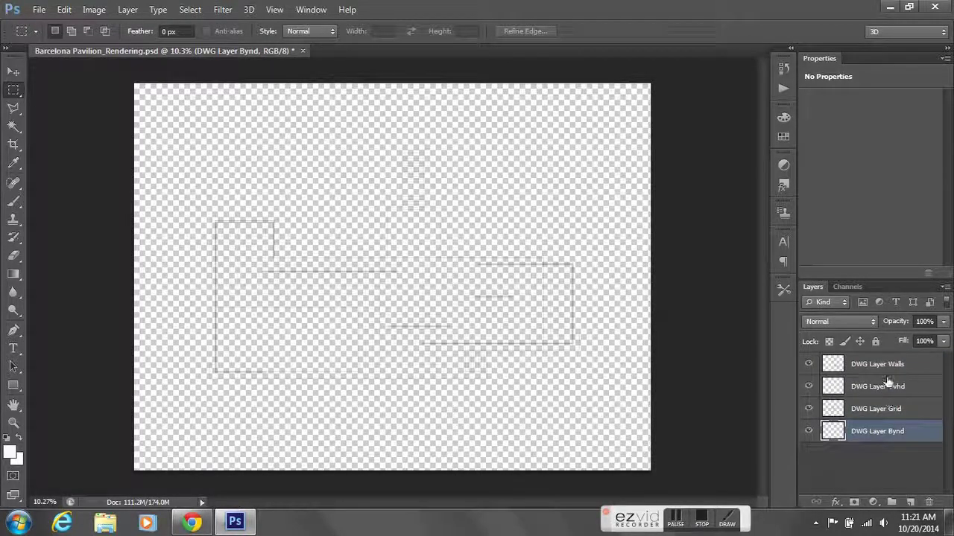
# Create a layer named 'White Background' and drag it below DWG Layer Bynd.
pyautogui.click(943, 287)
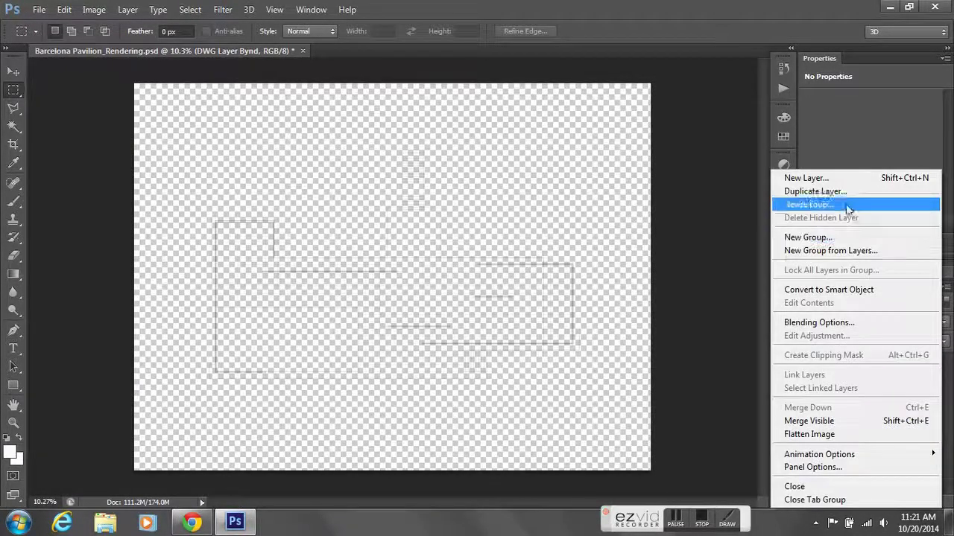
pyautogui.click(831, 181)
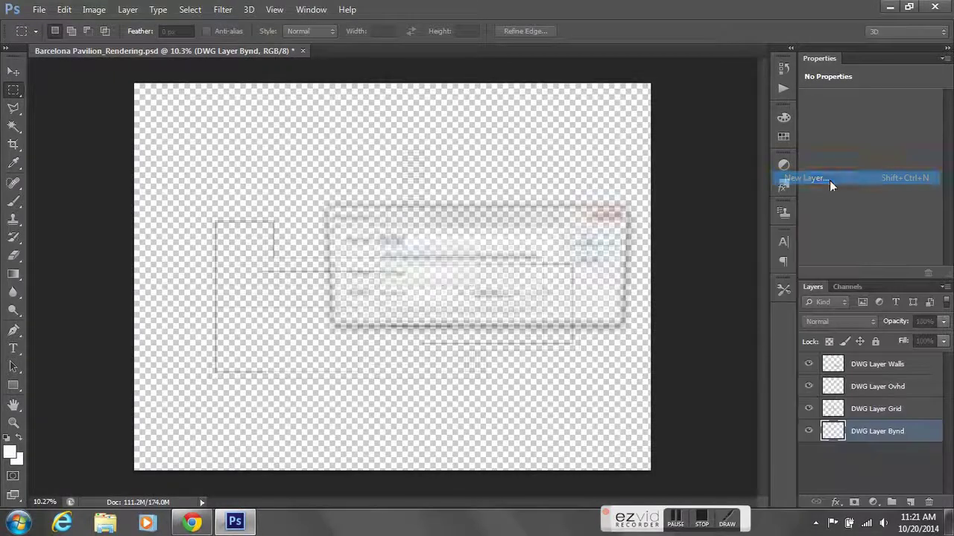
pyautogui.write('W')
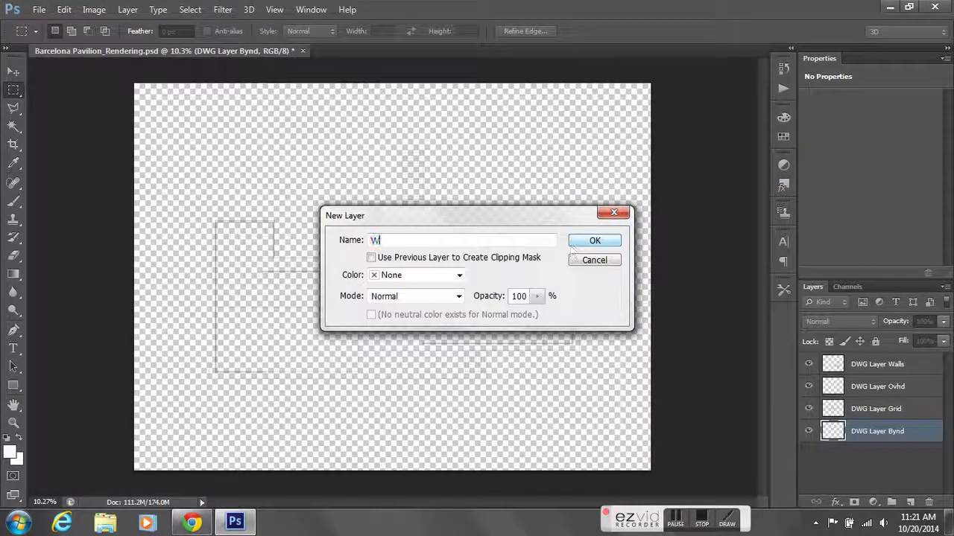
pyautogui.write('hite Background')
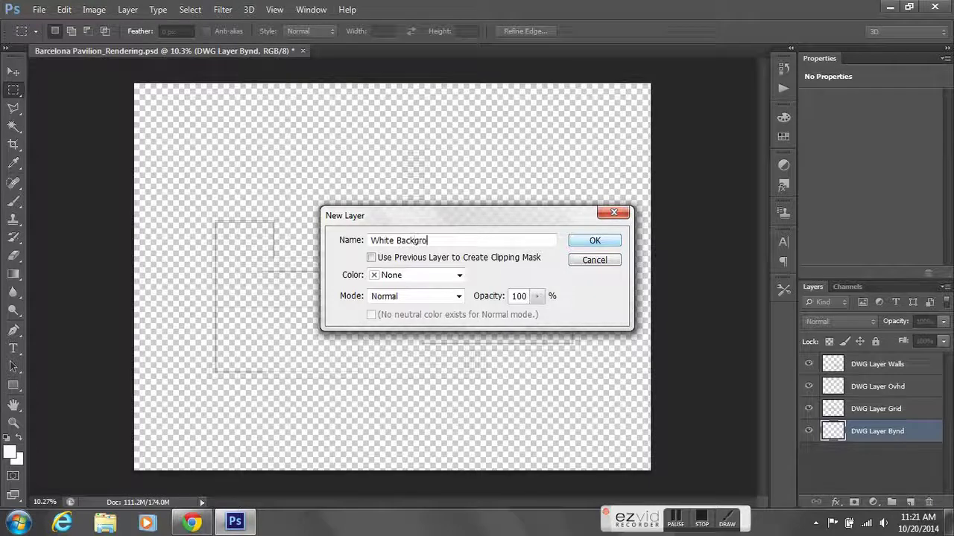
pyautogui.click(590, 244)
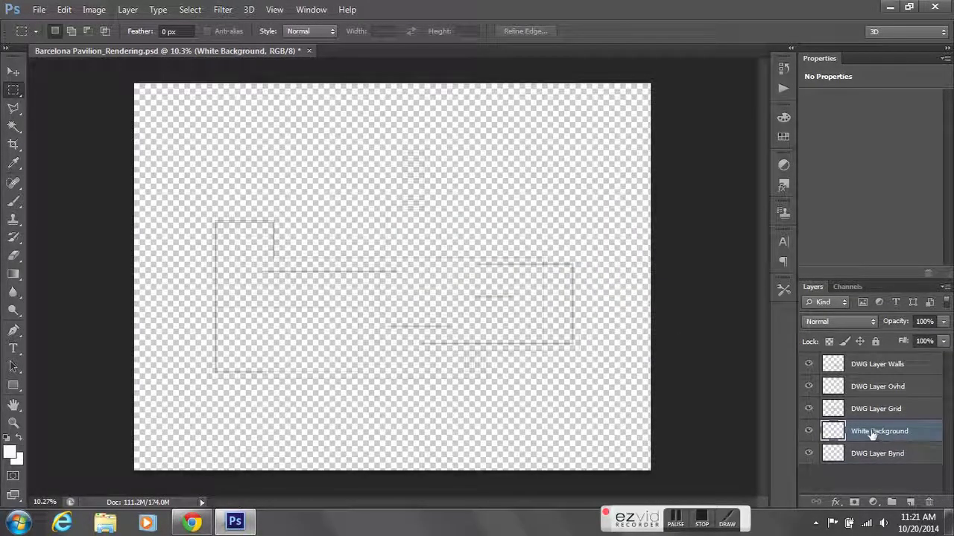
pyautogui.moveTo(871, 434); pyautogui.dragTo(868, 461)
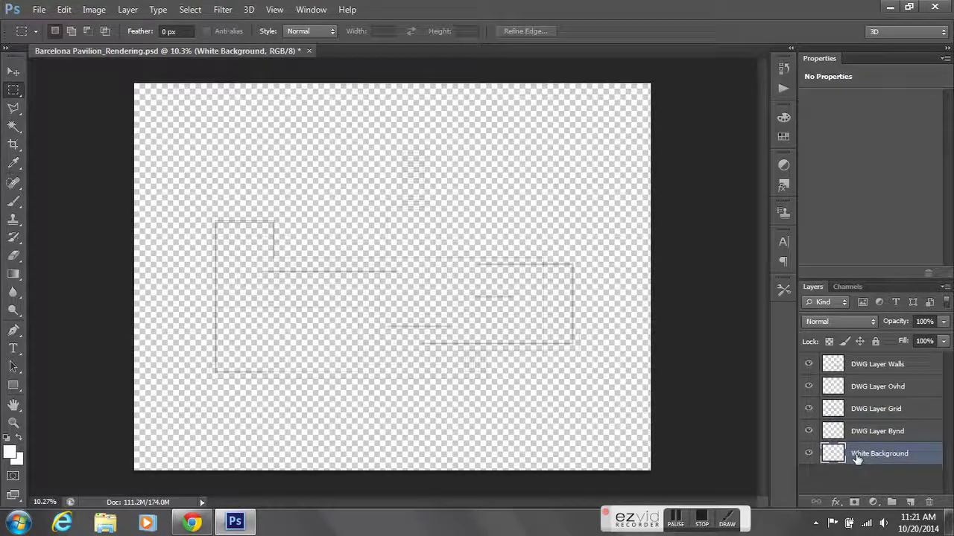
# Select the entire canvas and fill it with White using Edit > Fill.
pyautogui.click(188, 9)
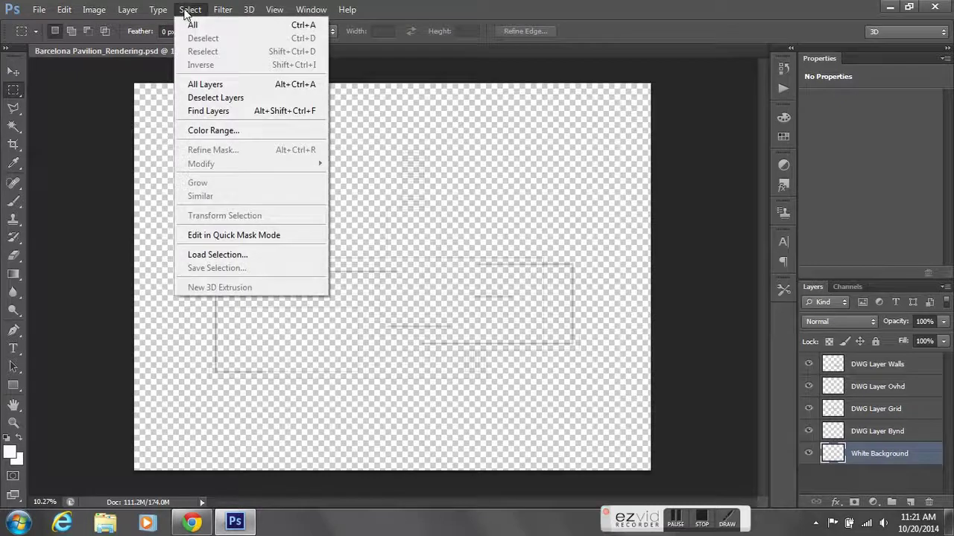
pyautogui.click(192, 25)
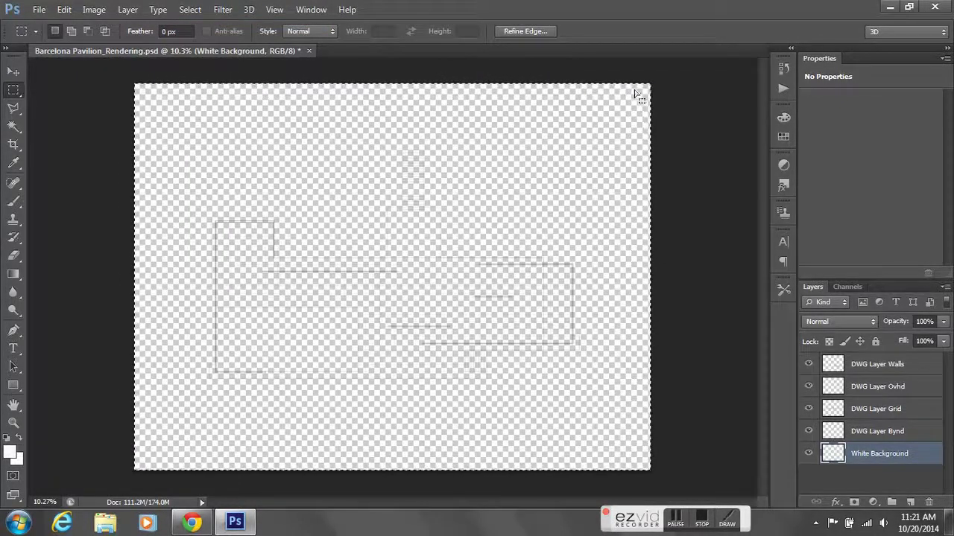
pyautogui.click(64, 10)
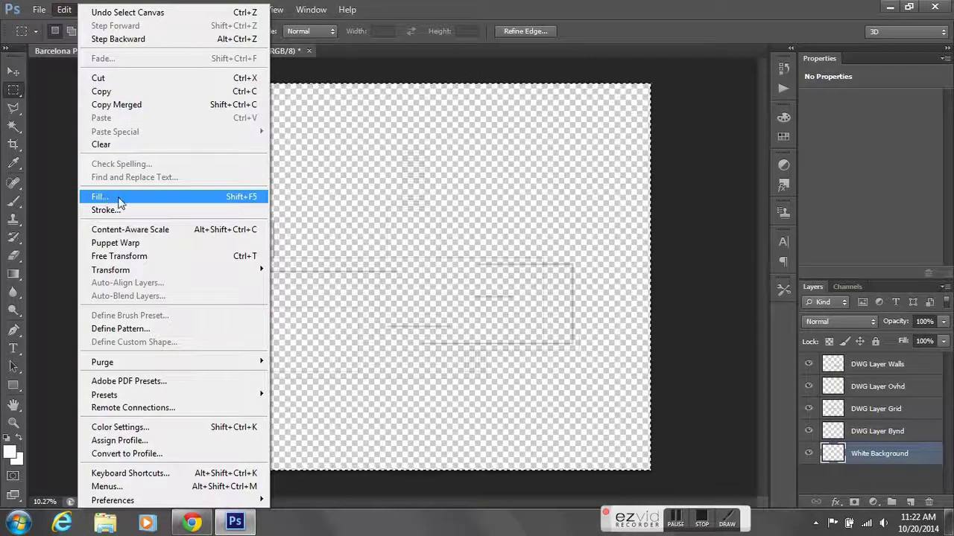
pyautogui.click(119, 201)
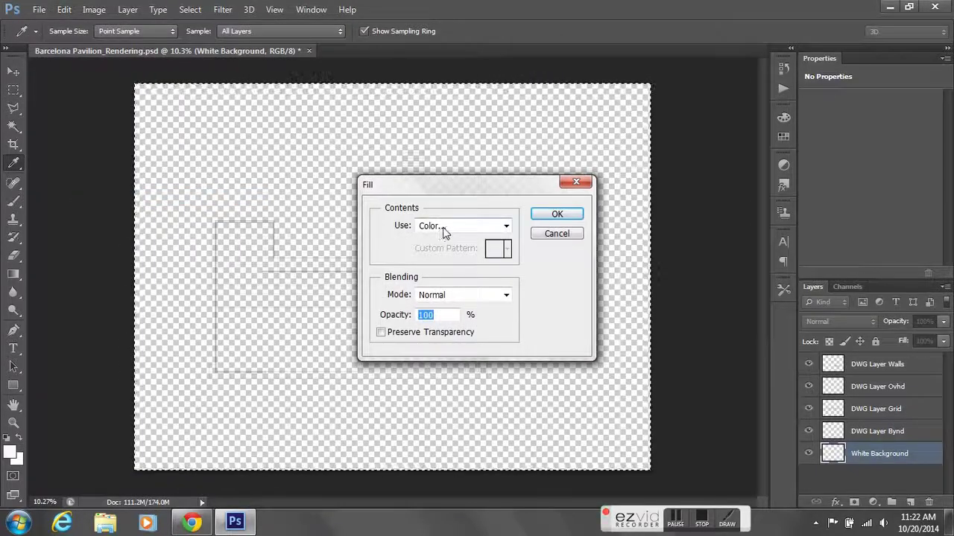
pyautogui.click(443, 233)
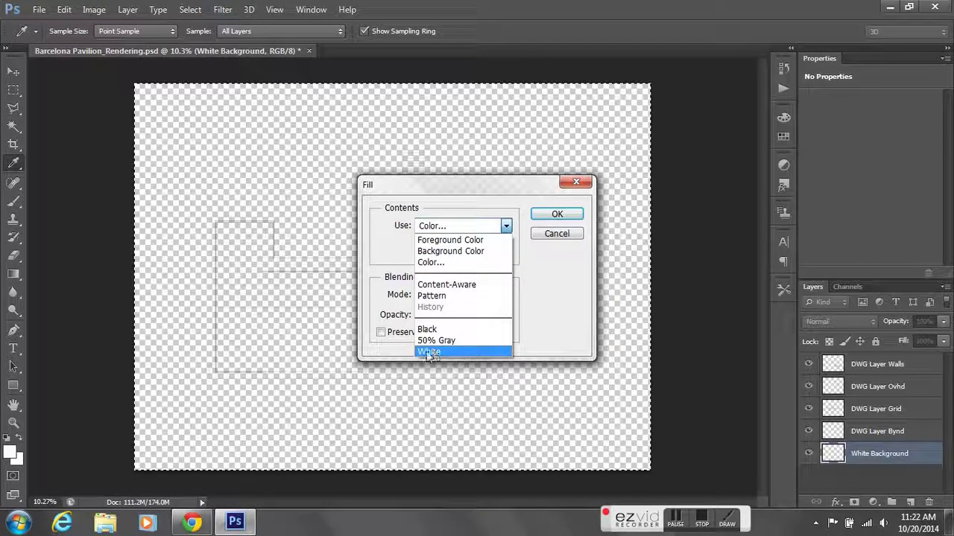
pyautogui.click(457, 352)
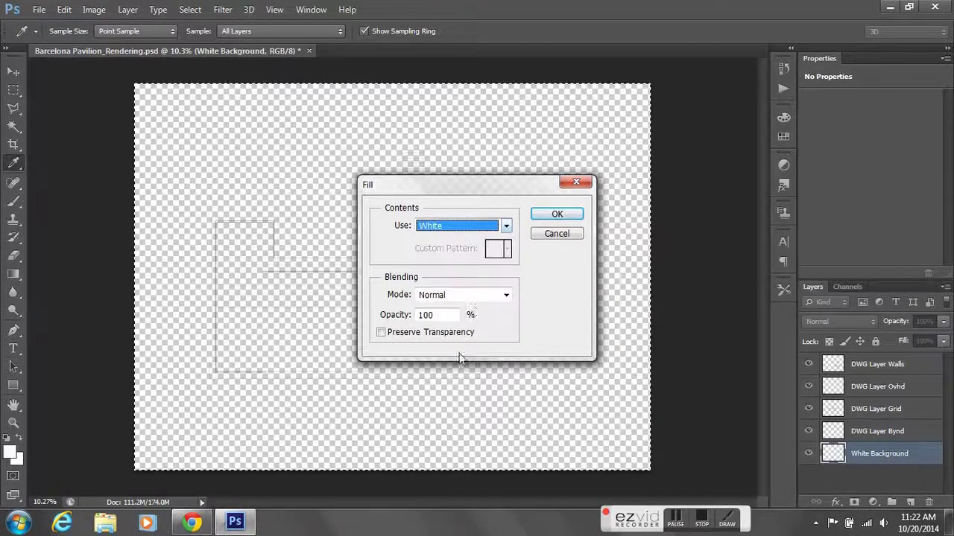
pyautogui.click(556, 216)
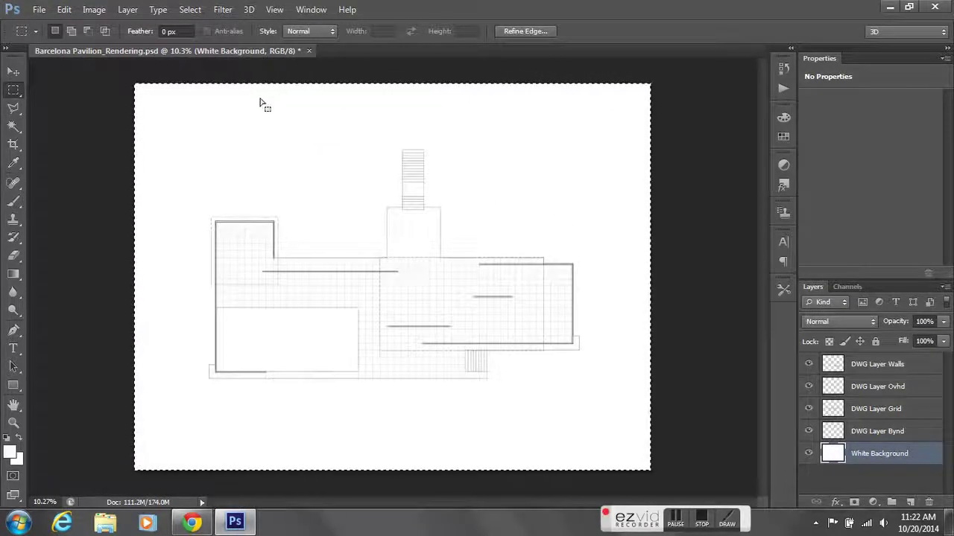
# Deselect the canvas, then zoom in and back out to inspect the plan linework.
pyautogui.click(117, 117)
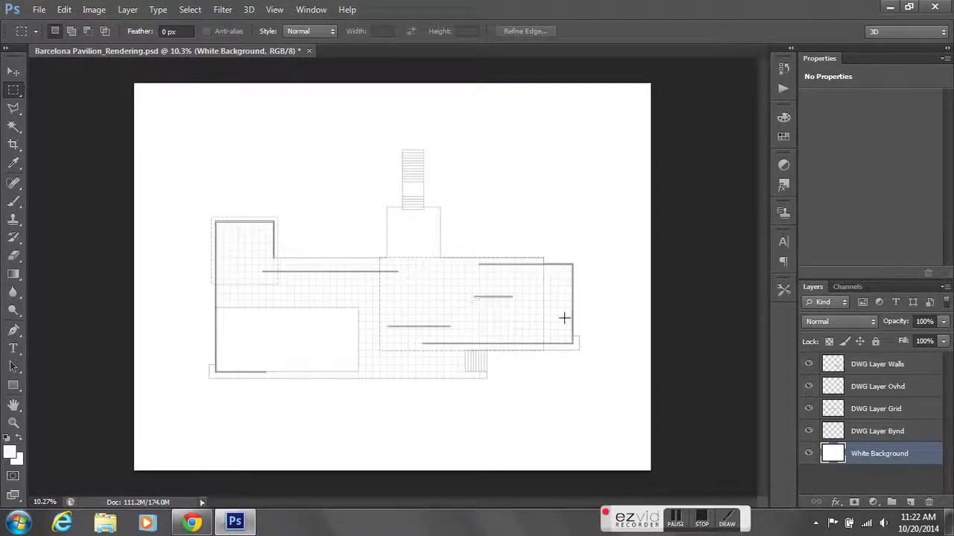
pyautogui.scroll(5, 556, 294)
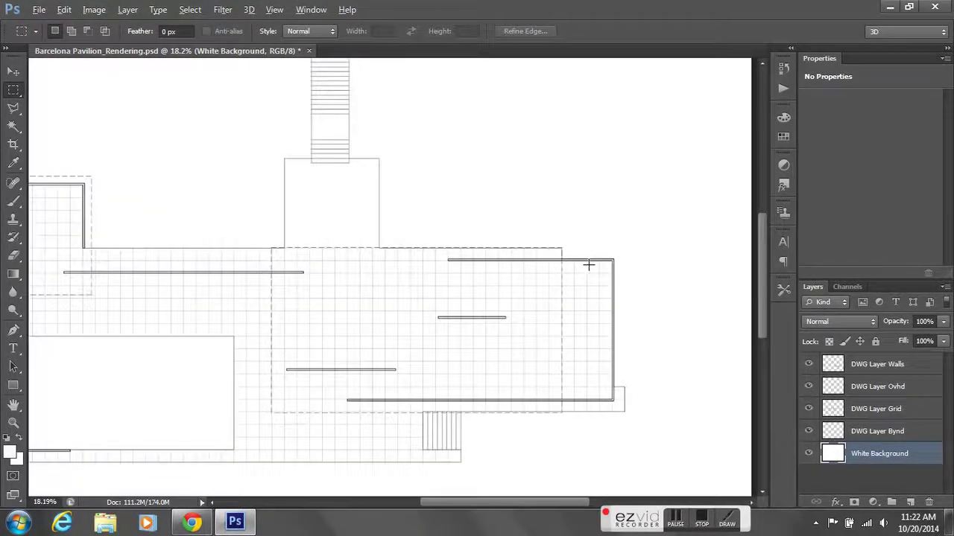
pyautogui.scroll(8, 590, 266)
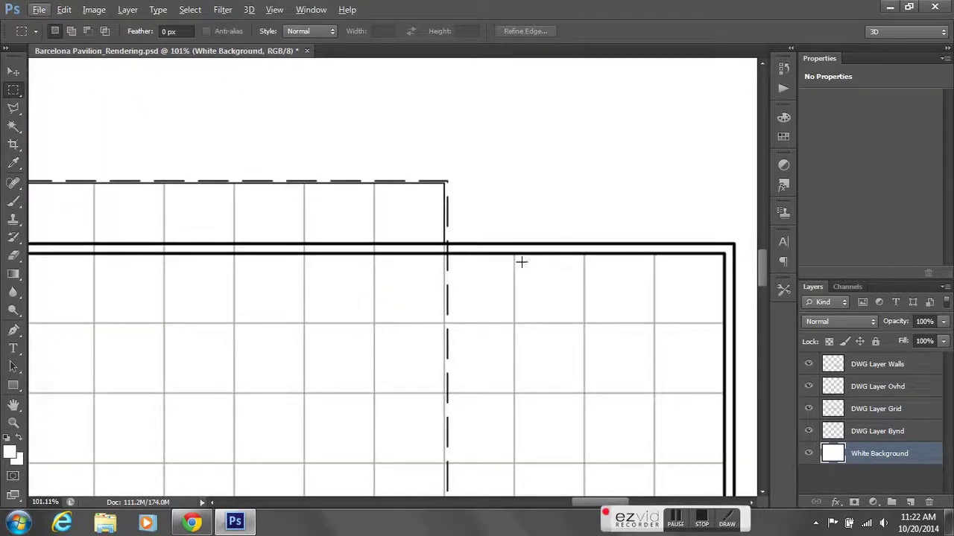
pyautogui.scroll(-6, 516, 263)
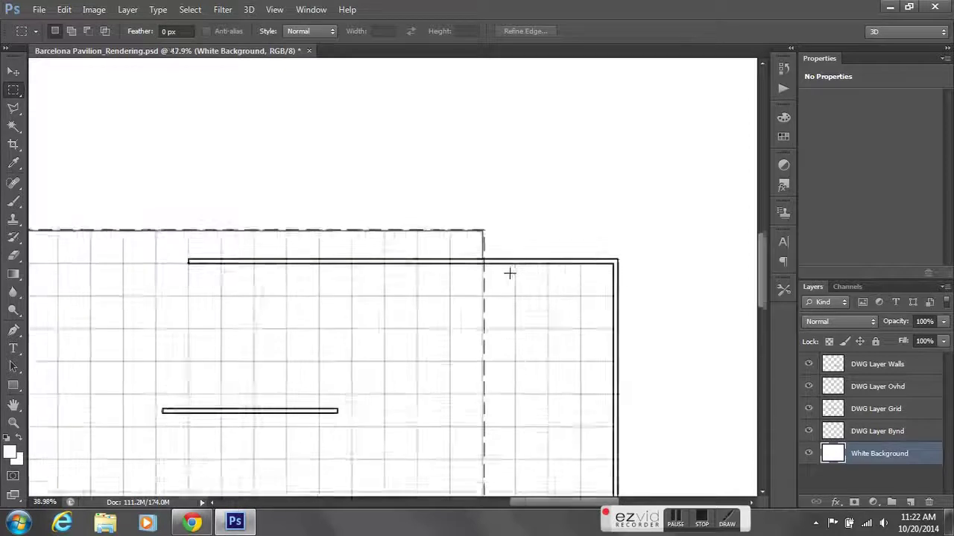
pyautogui.scroll(-5, 499, 275)
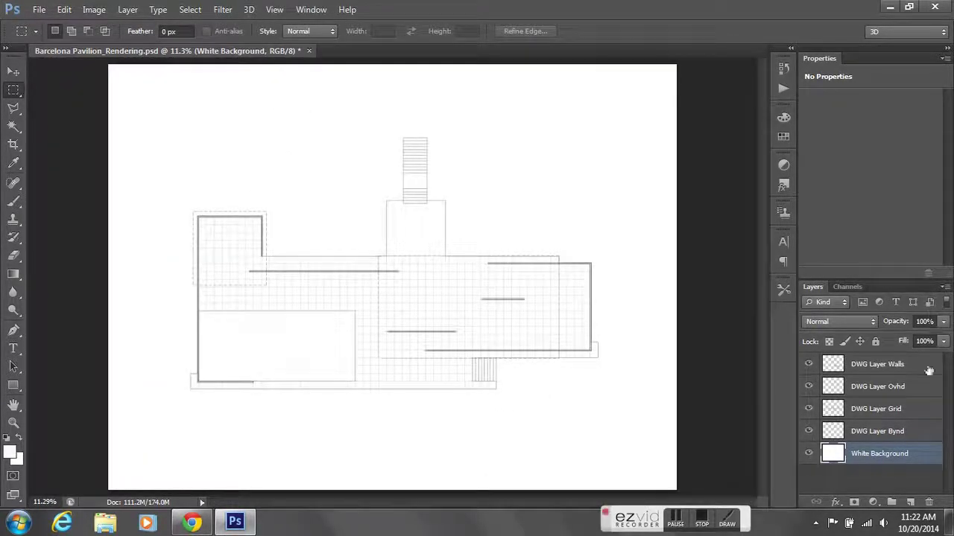
# Create a new empty layer named 'Color Paving' above White Background.
pyautogui.click(944, 287)
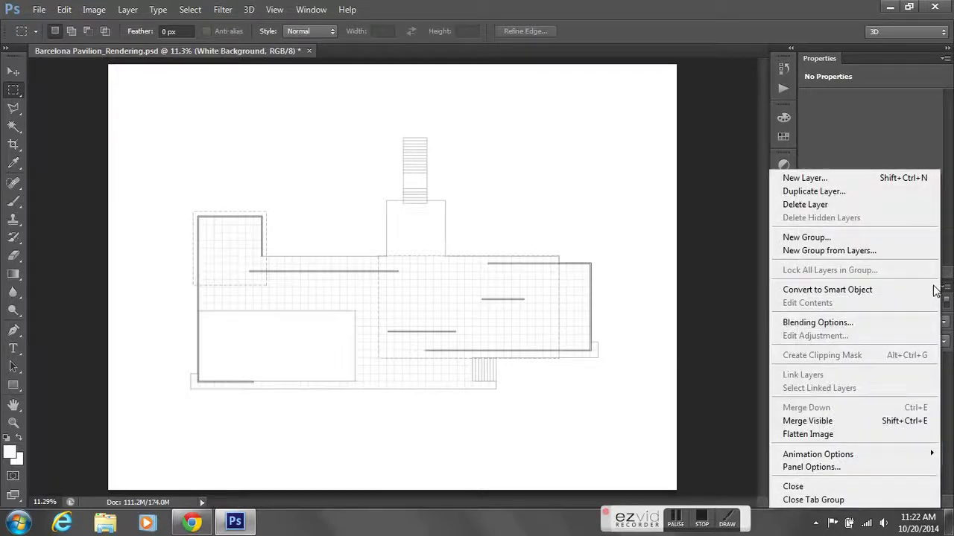
pyautogui.click(801, 178)
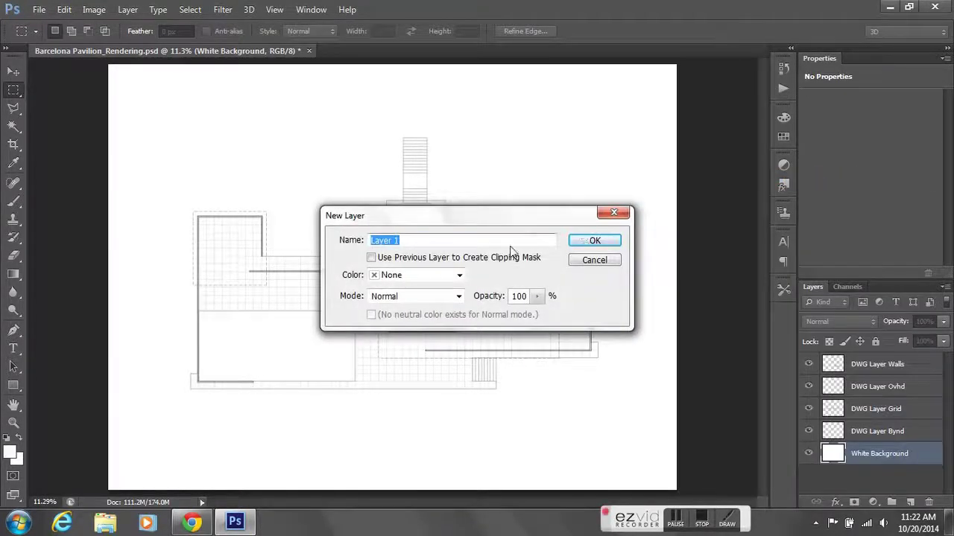
pyautogui.write('Co')
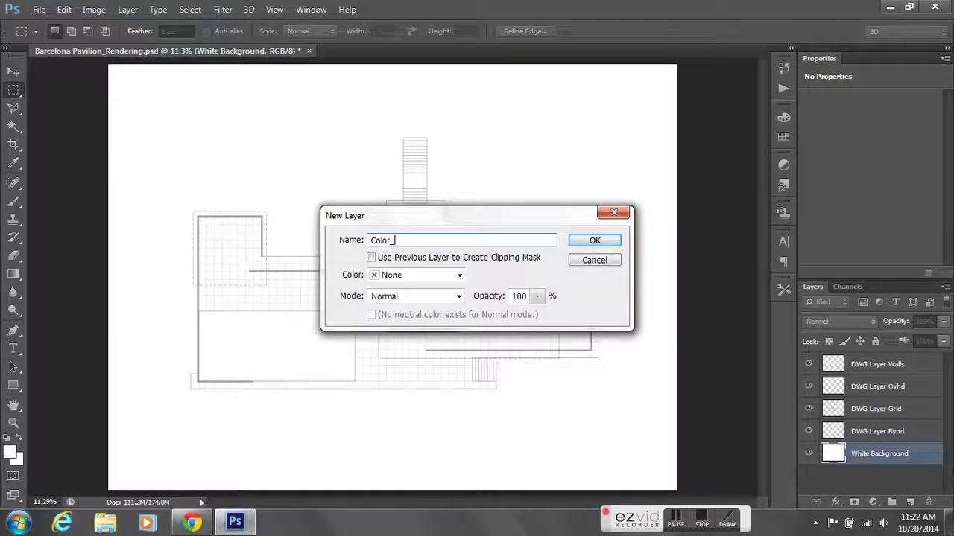
pyautogui.write('lor Paving')
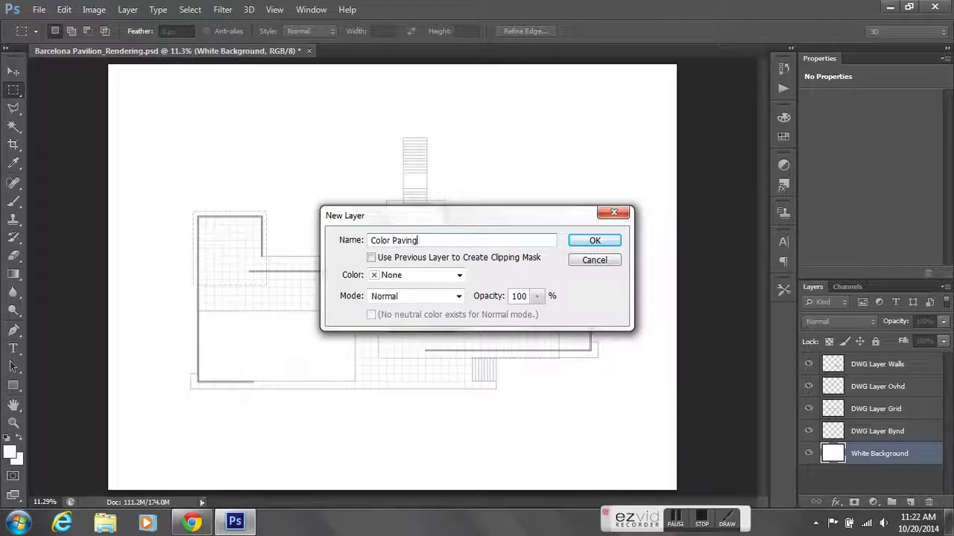
pyautogui.click(594, 240)
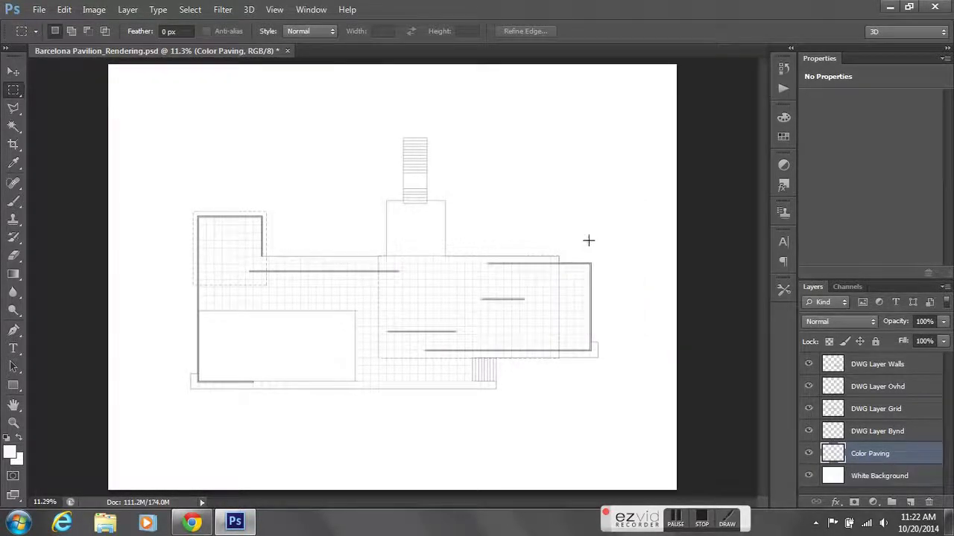
# Hide the Walls, Ovhd and Grid DWG layers, keep Bynd visible, and zoom in.
pyautogui.click(810, 431)
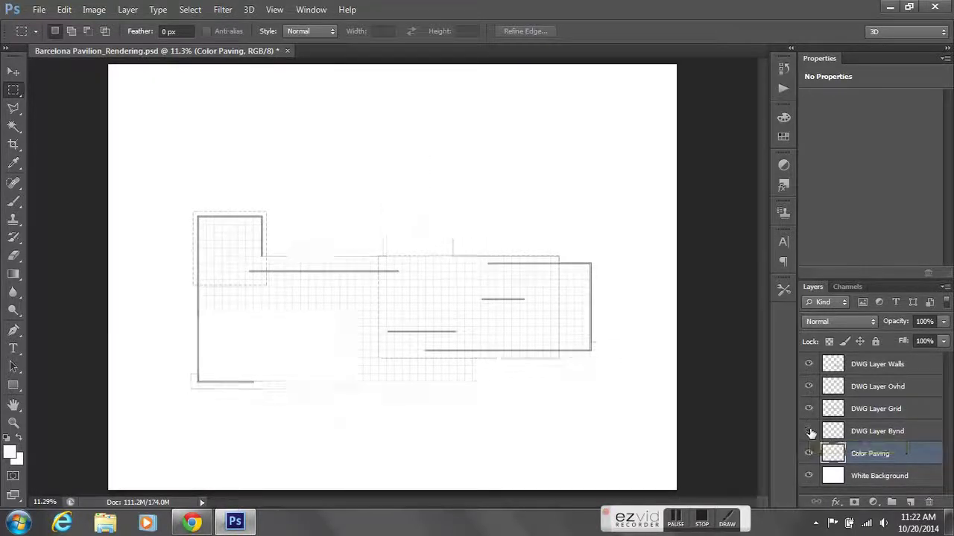
pyautogui.click(810, 409)
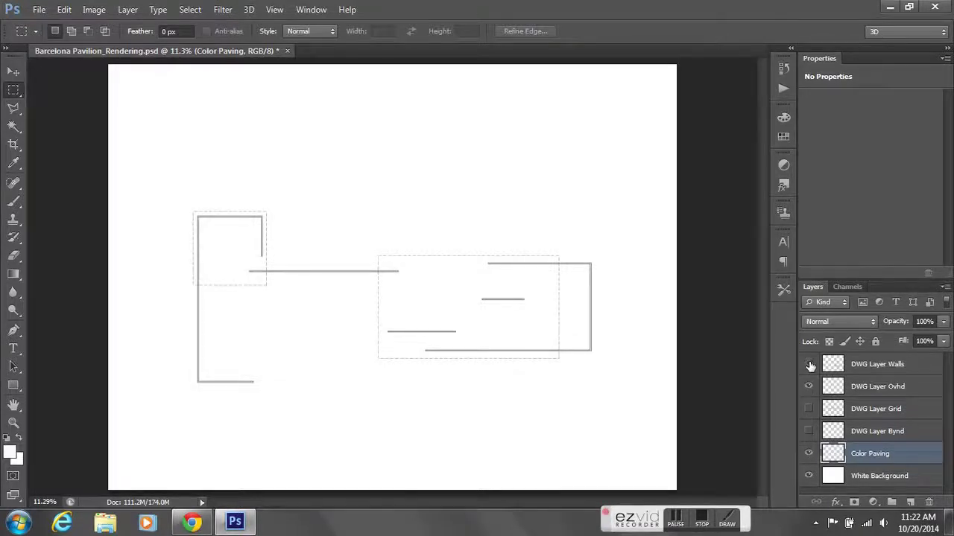
pyautogui.click(809, 365)
pyautogui.click(810, 387)
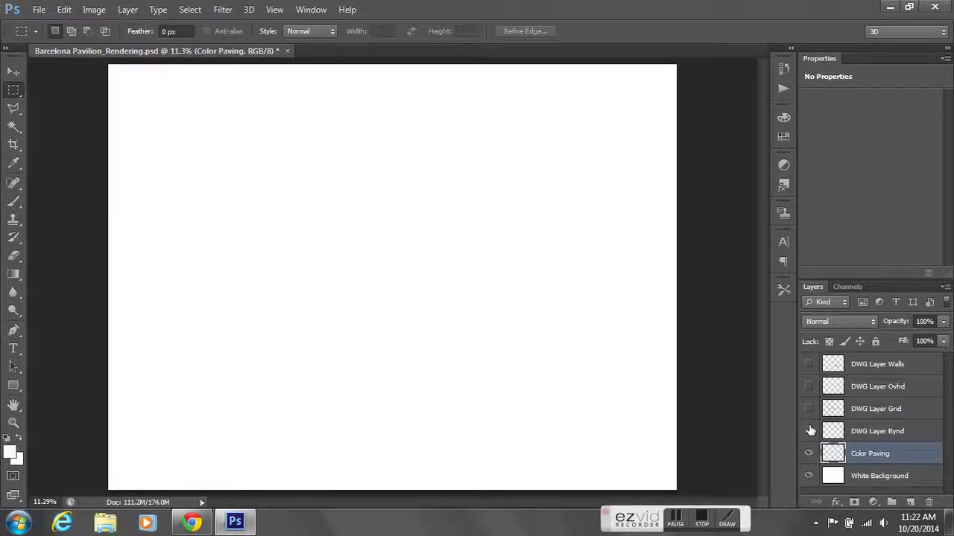
pyautogui.click(810, 432)
pyautogui.scroll(3, 403, 353)
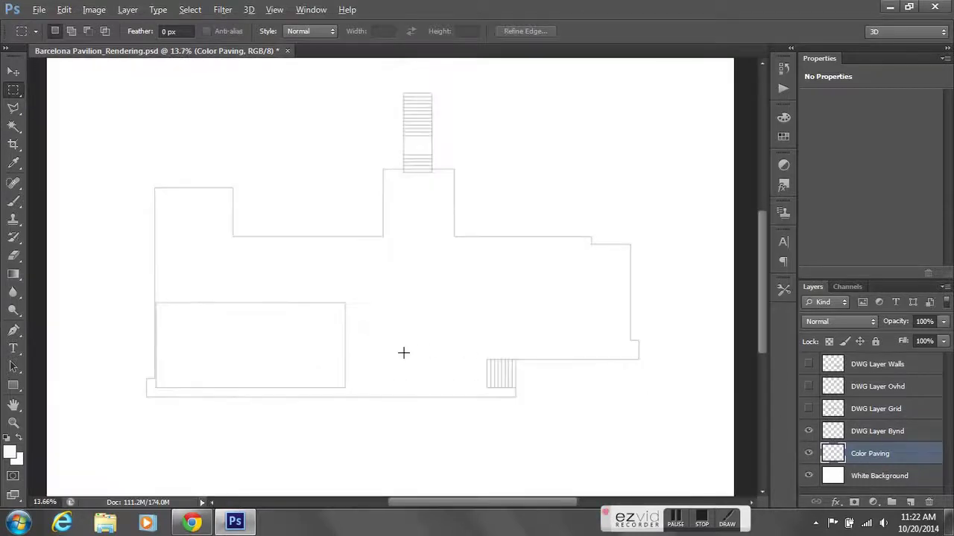
pyautogui.scroll(1, 403, 352)
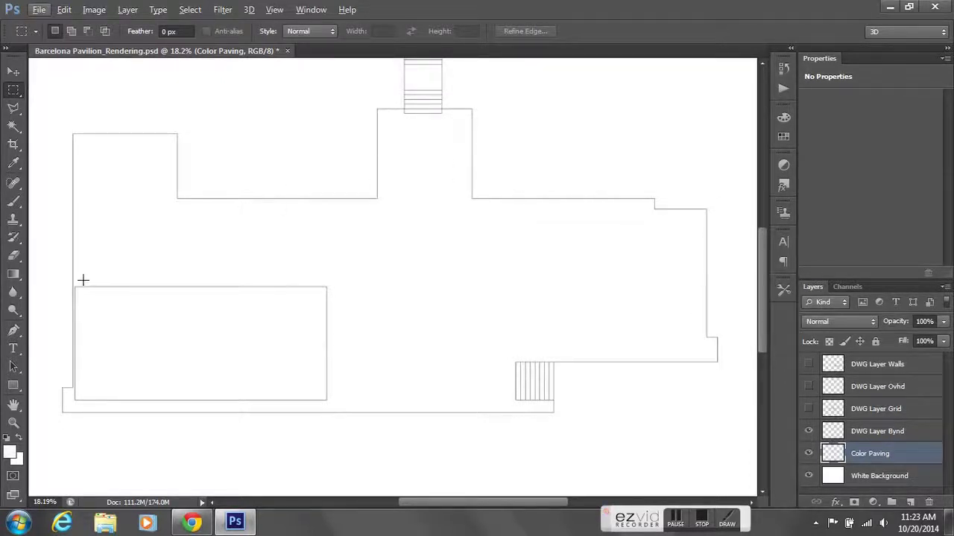
# Pick the neutral gray 858a85 as the foreground colour in the Color Picker.
pyautogui.click(11, 452)
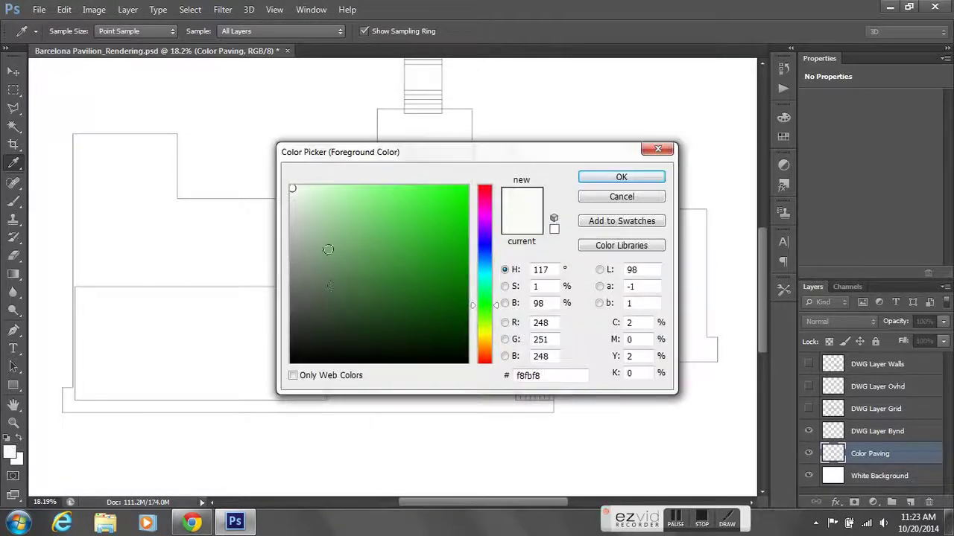
pyautogui.moveTo(316, 238)
pyautogui.mouseDown()
pyautogui.moveTo(313, 251)
pyautogui.moveTo(309, 224)
pyautogui.mouseUp()
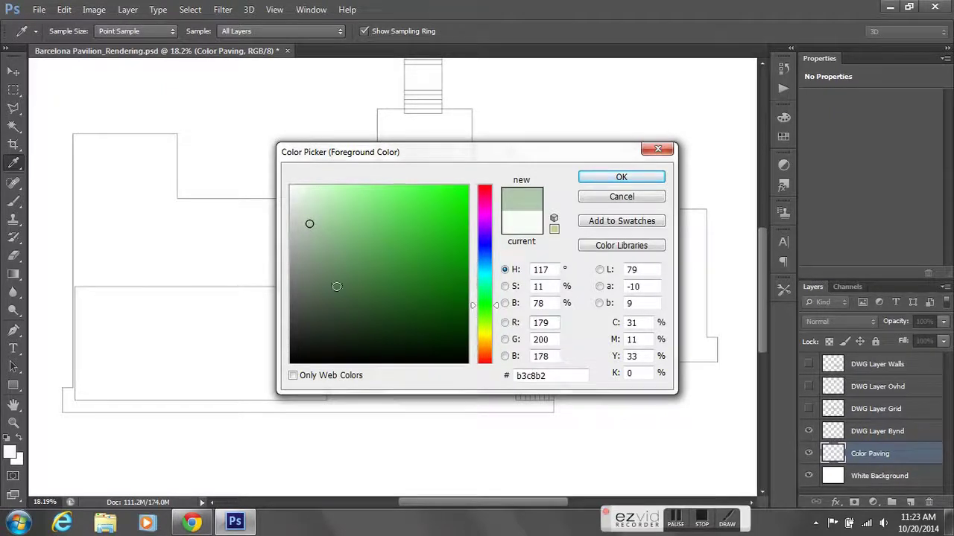
pyautogui.click(302, 270)
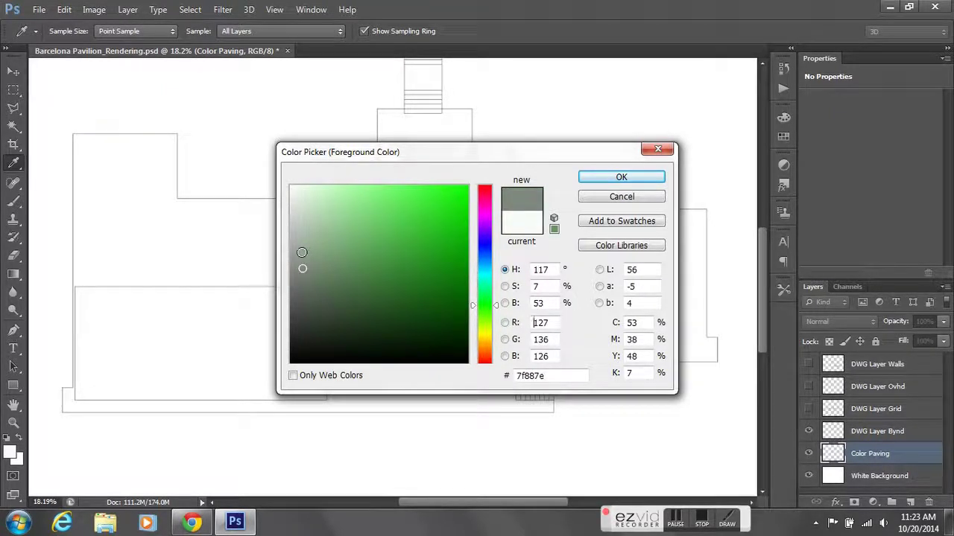
pyautogui.click(296, 267)
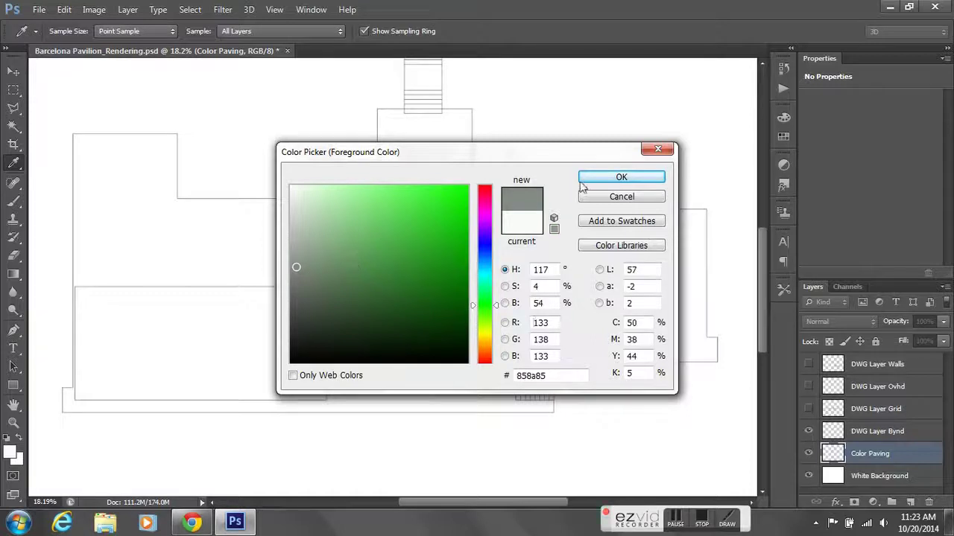
pyautogui.click(611, 178)
pyautogui.press('m')
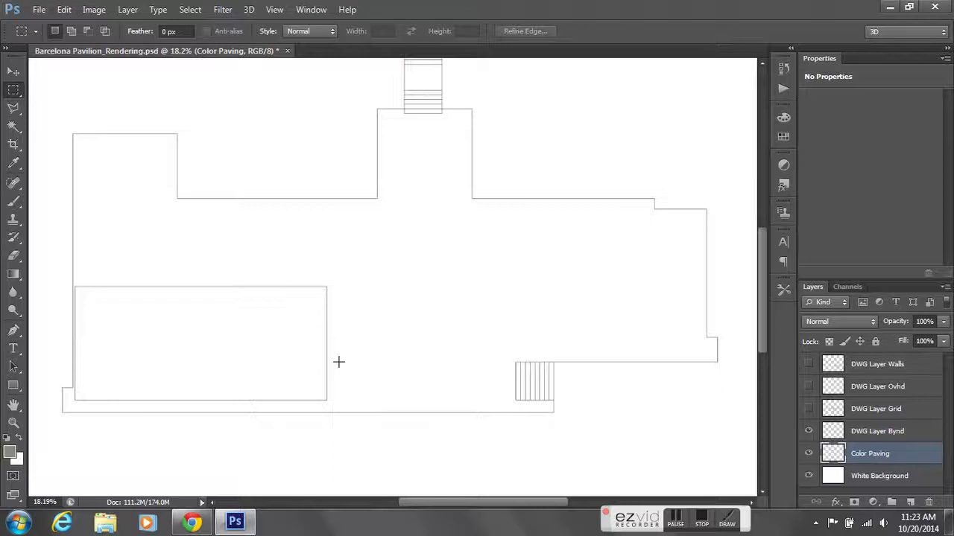
# Magic-wand select the floor area inside the plan outline, then make DWG Layer Bynd active.
pyautogui.click(15, 126)
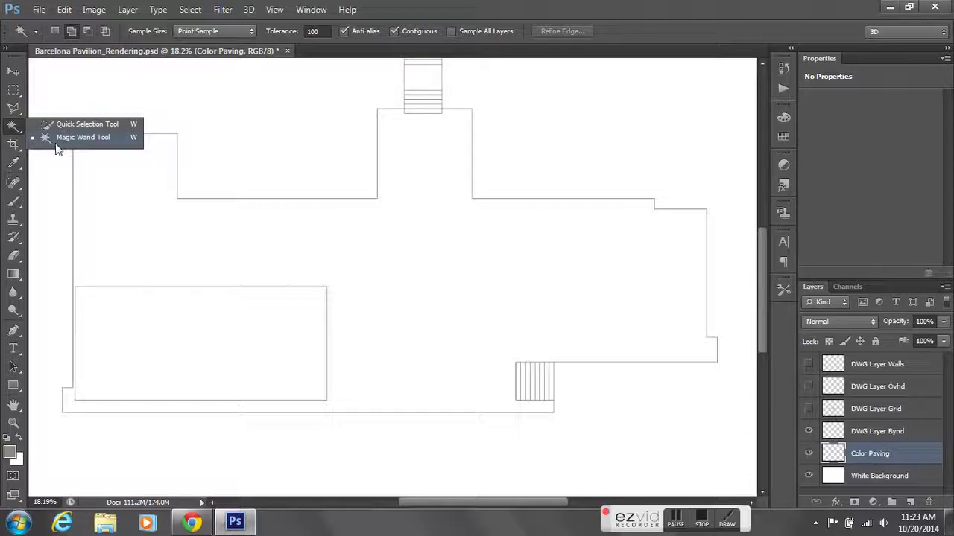
pyautogui.click(14, 131)
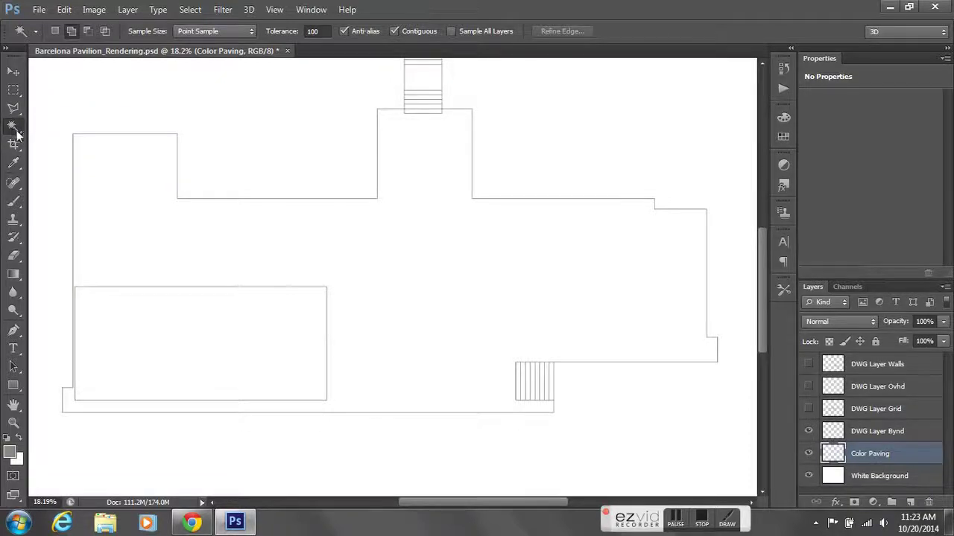
pyautogui.click(138, 193)
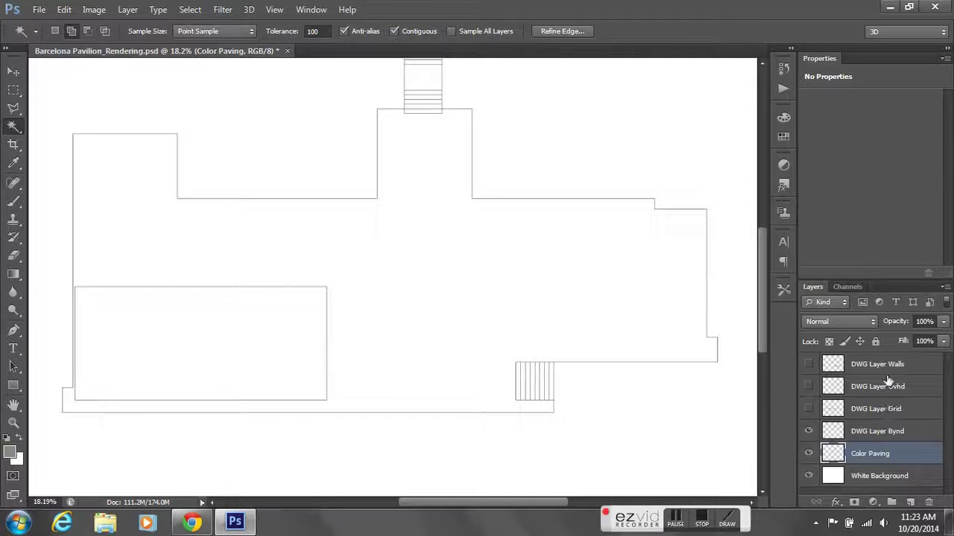
pyautogui.click(876, 433)
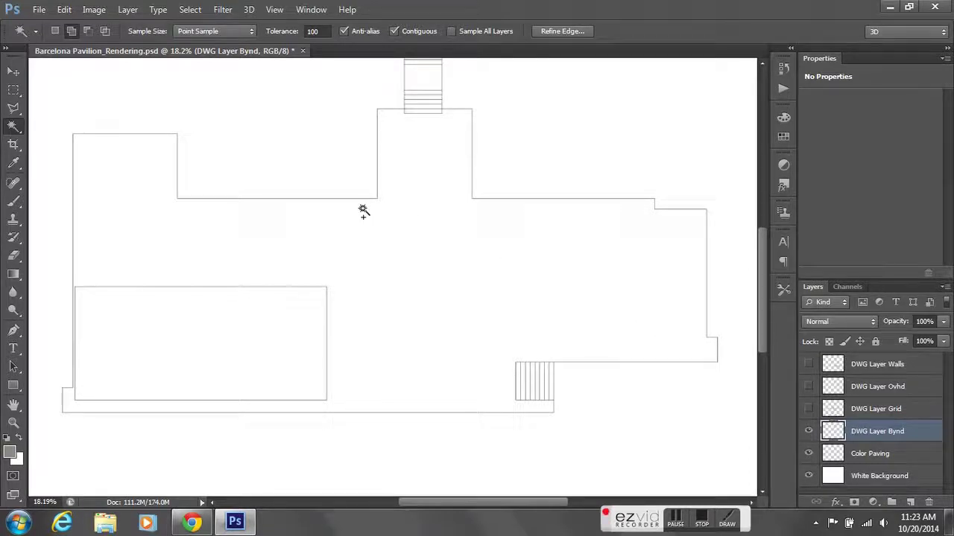
pyautogui.scroll(1, 402, 218)
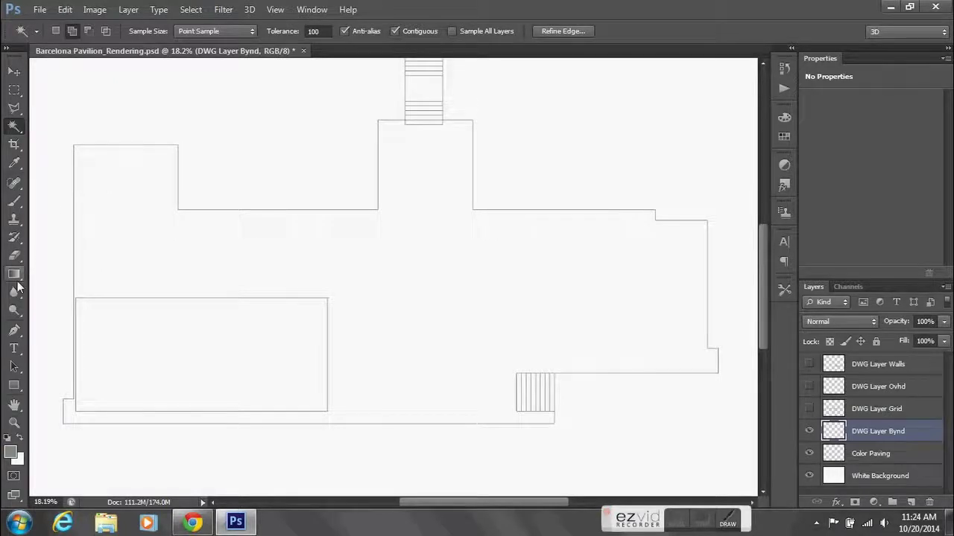
# Paint Bucket fill the floor area gray 858a85 on Color Paving, toggling its visibility to check.
pyautogui.click(18, 281)
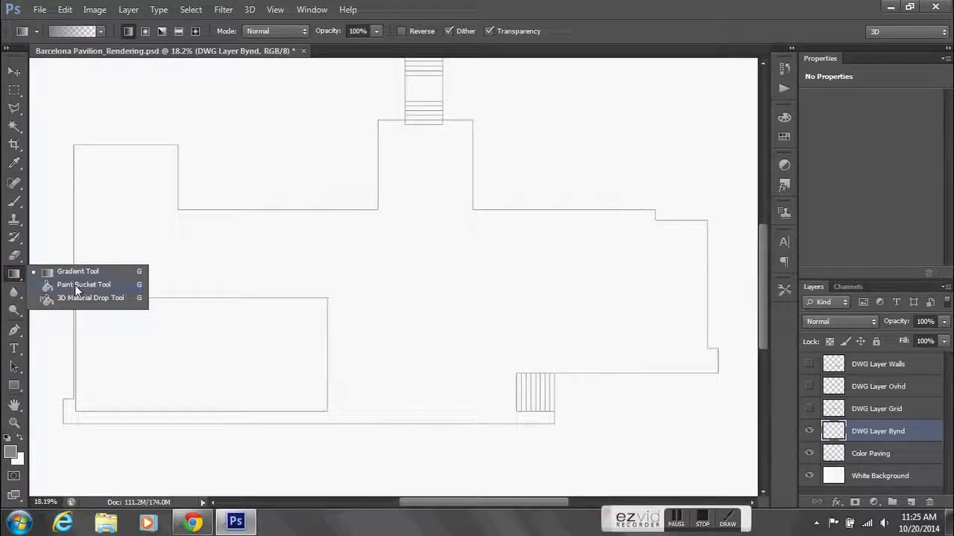
pyautogui.click(78, 286)
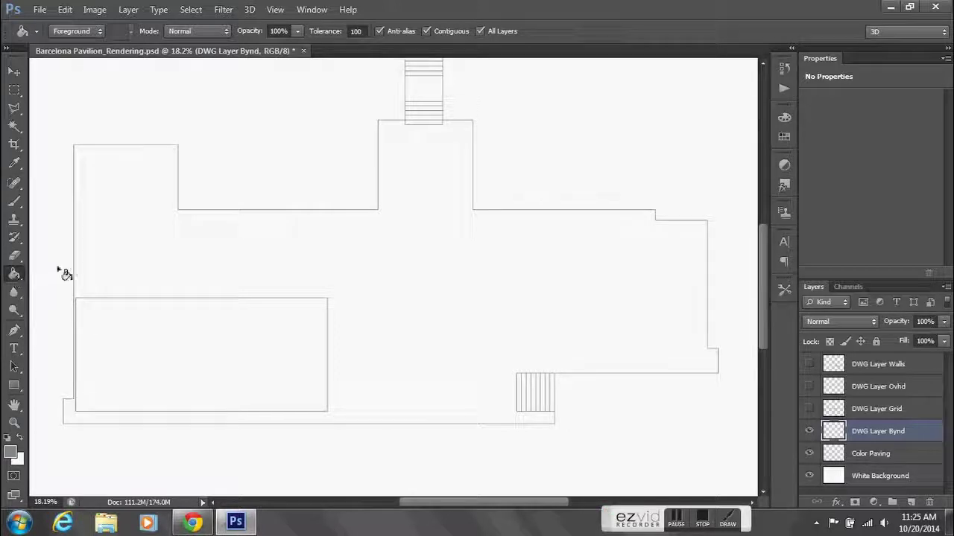
pyautogui.click(149, 246)
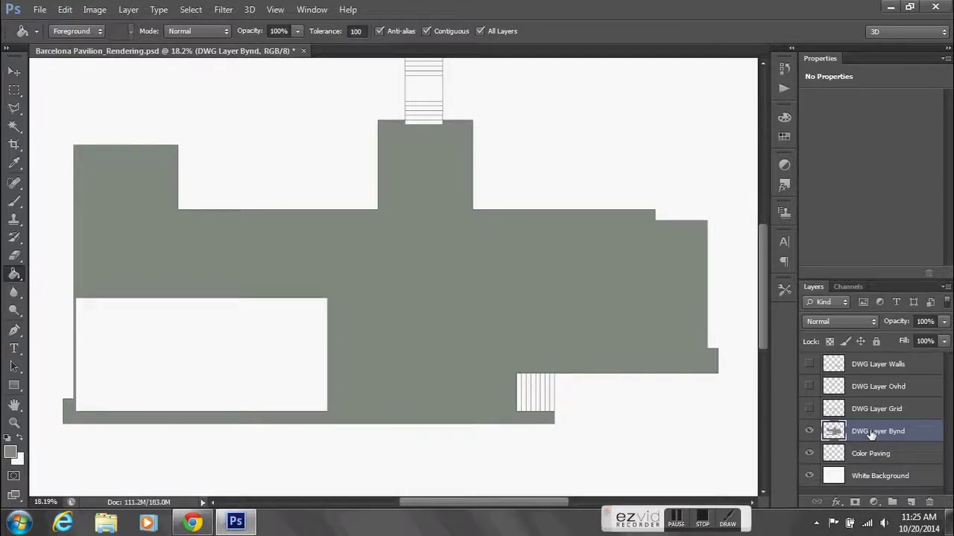
pyautogui.hotkey('ctrl', 'z')
pyautogui.click(872, 456)
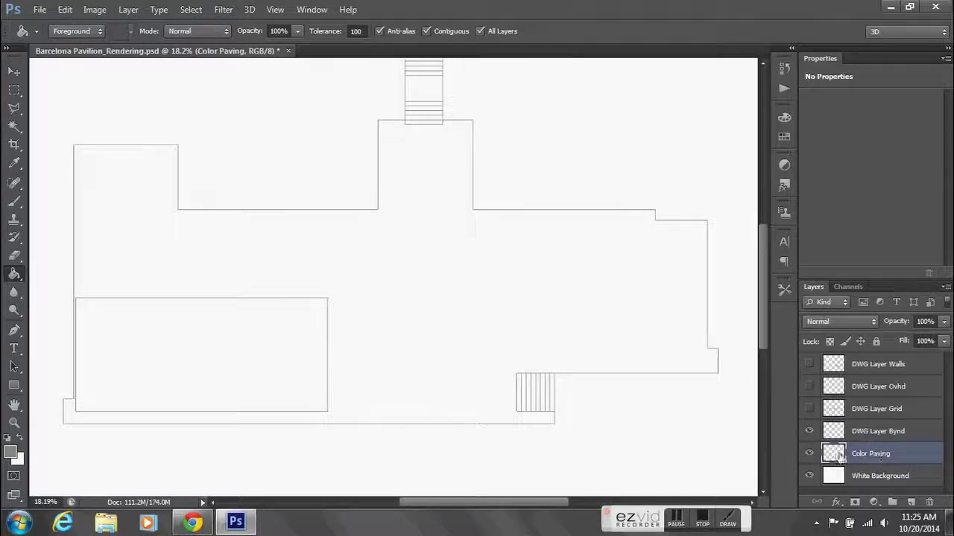
pyautogui.click(609, 286)
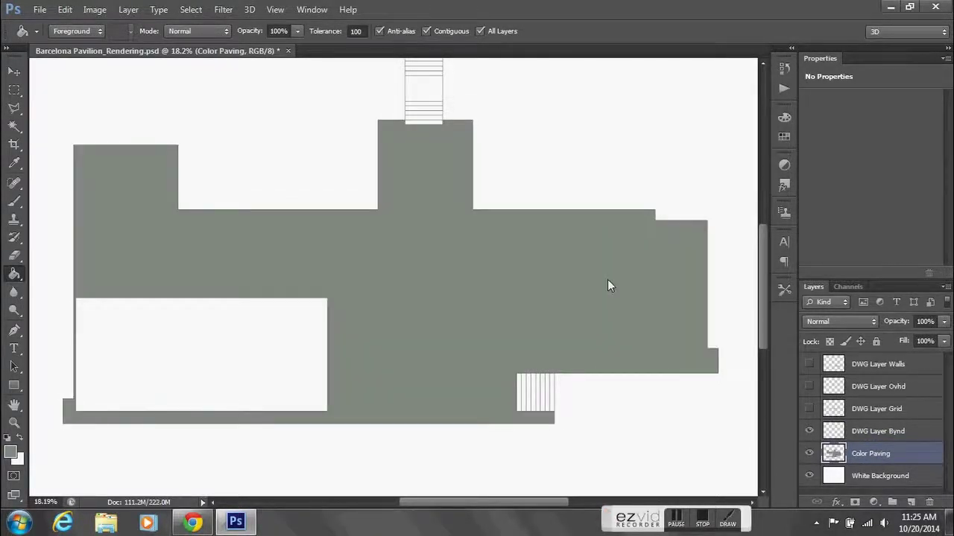
pyautogui.click(810, 454)
pyautogui.click(810, 455)
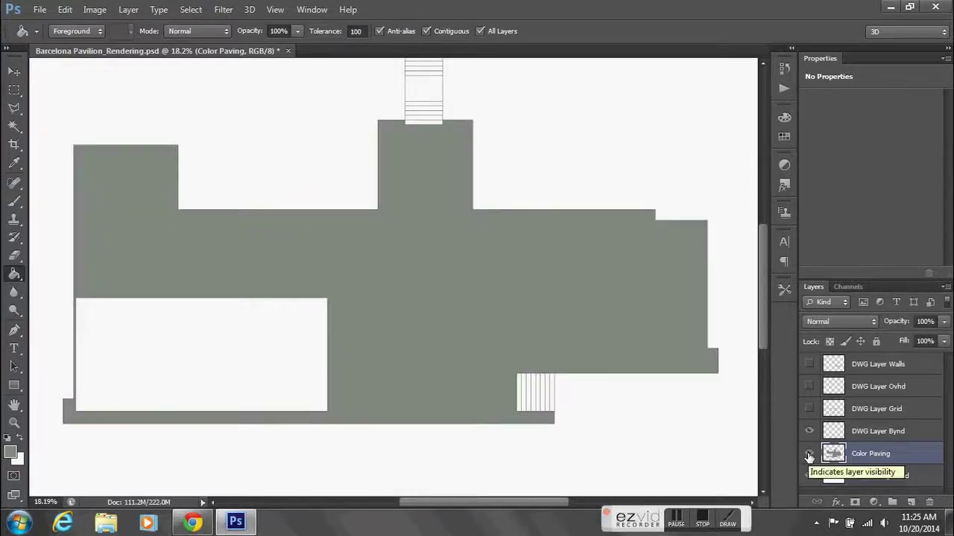
pyautogui.click(810, 455)
pyautogui.click(810, 455)
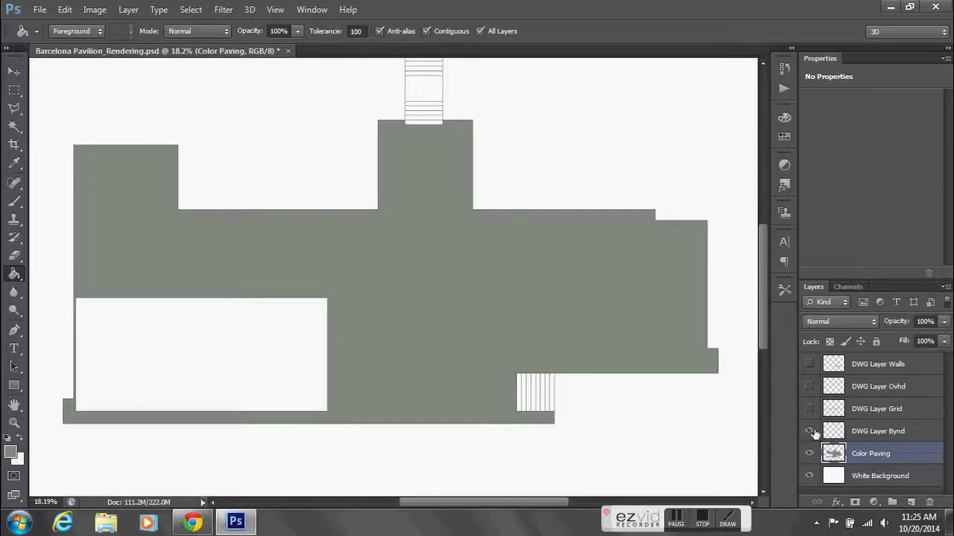
pyautogui.click(862, 435)
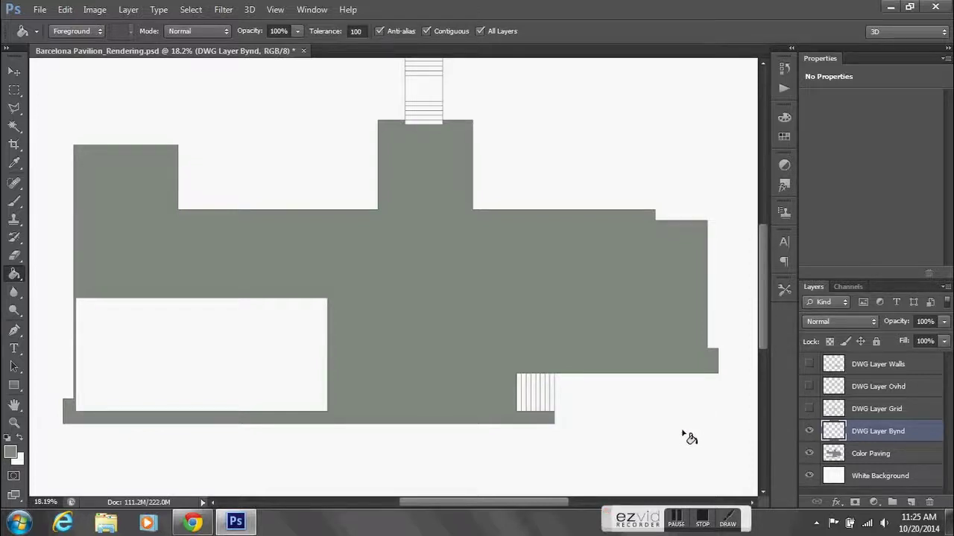
# Add a new layer above DWG Layer Bynd and rename it 'Color Pool'.
pyautogui.click(945, 287)
pyautogui.click(836, 182)
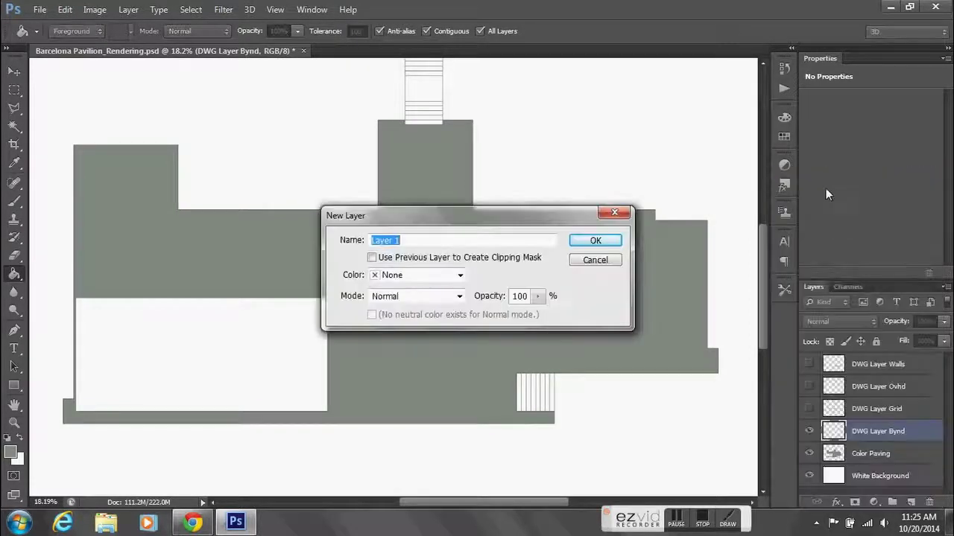
pyautogui.click(593, 242)
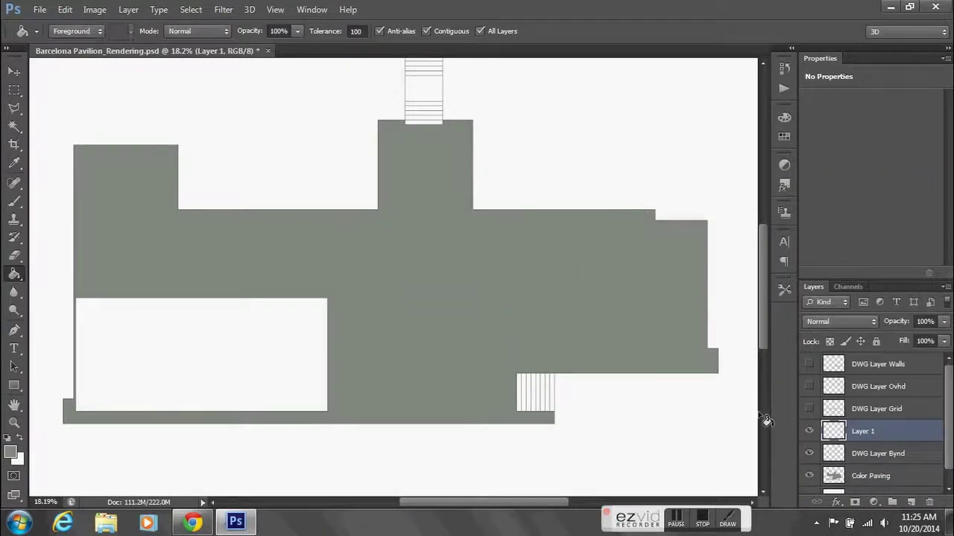
pyautogui.doubleClick(862, 431)
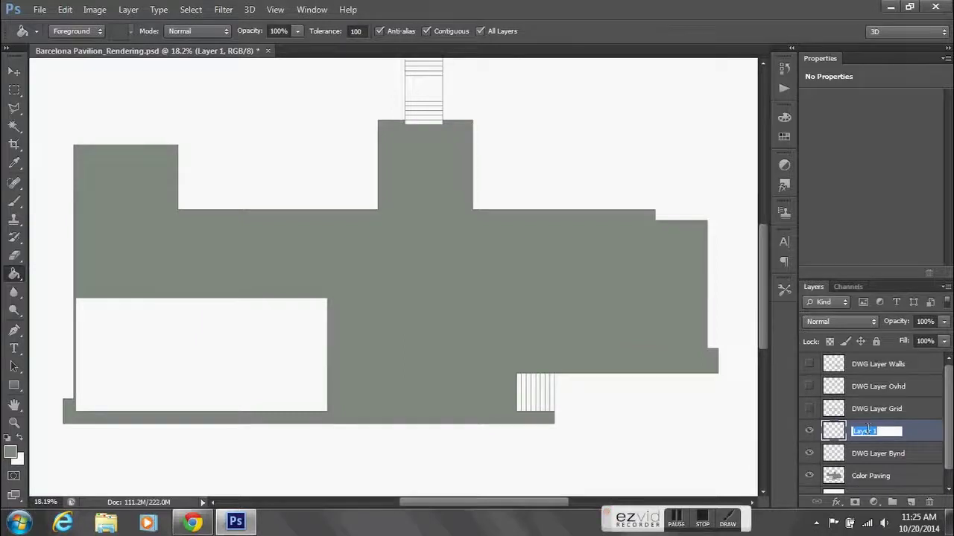
pyautogui.write('Color Pool')
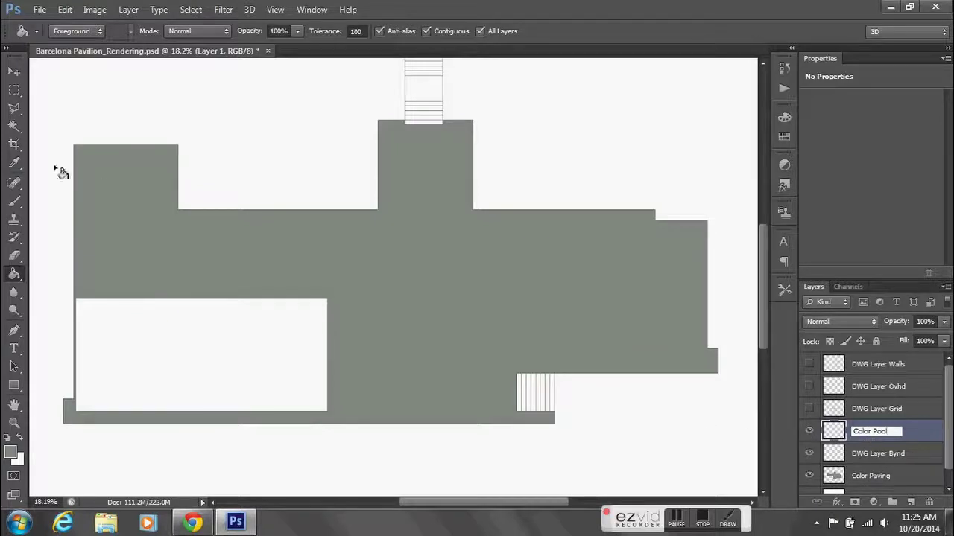
pyautogui.click(14, 89)
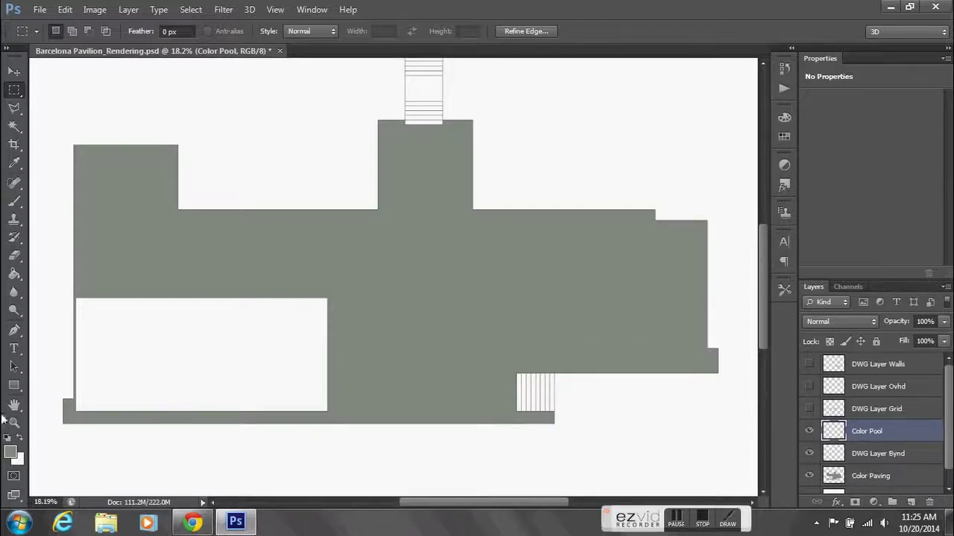
# Choose a pale, muted blue-gray foreground colour and paint-bucket fill the white pool rectangle.
pyautogui.click(10, 454)
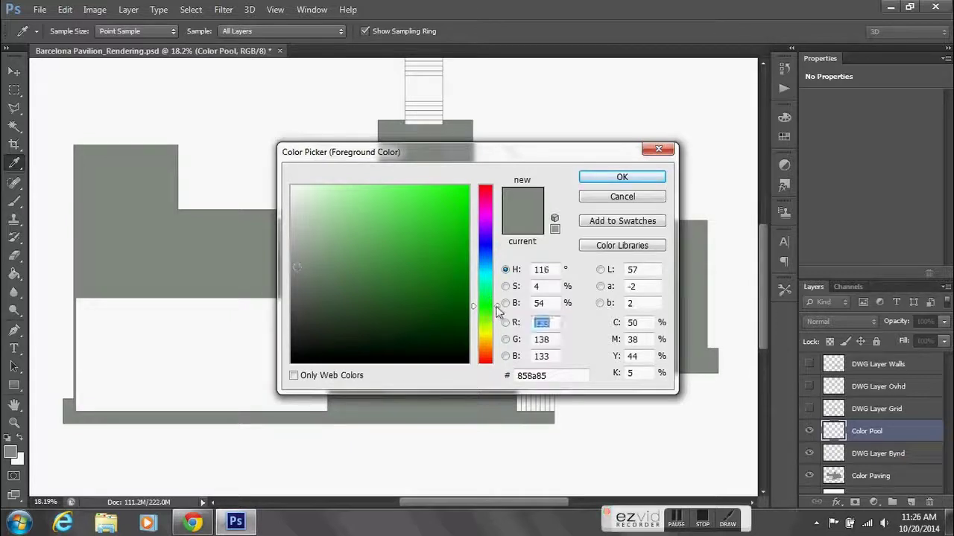
pyautogui.moveTo(496, 305); pyautogui.dragTo(495, 275)
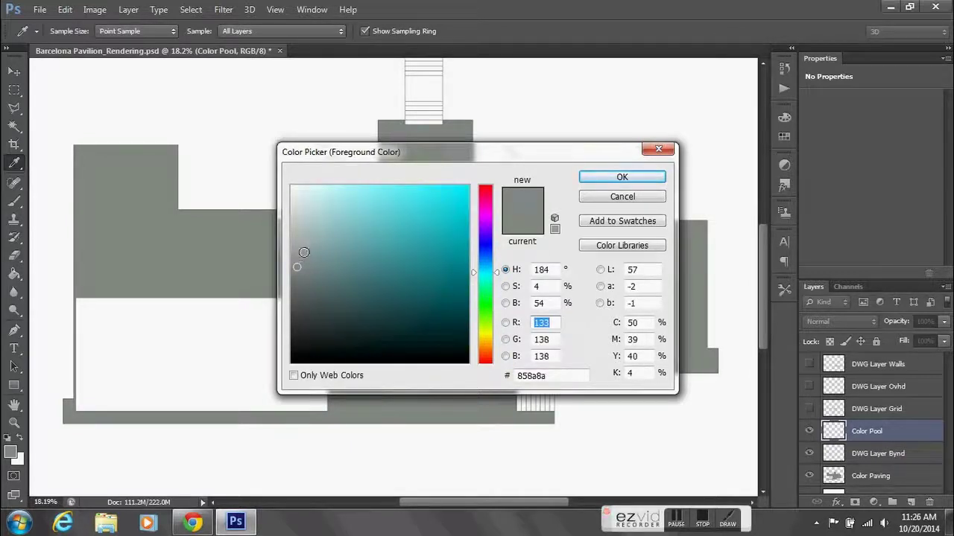
pyautogui.click(304, 251)
pyautogui.click(310, 242)
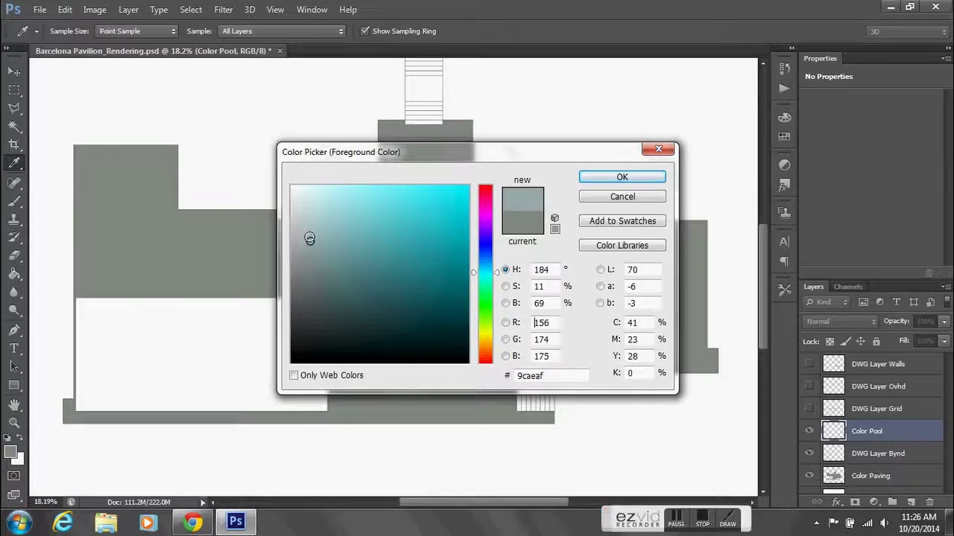
pyautogui.click(621, 177)
pyautogui.press('m')
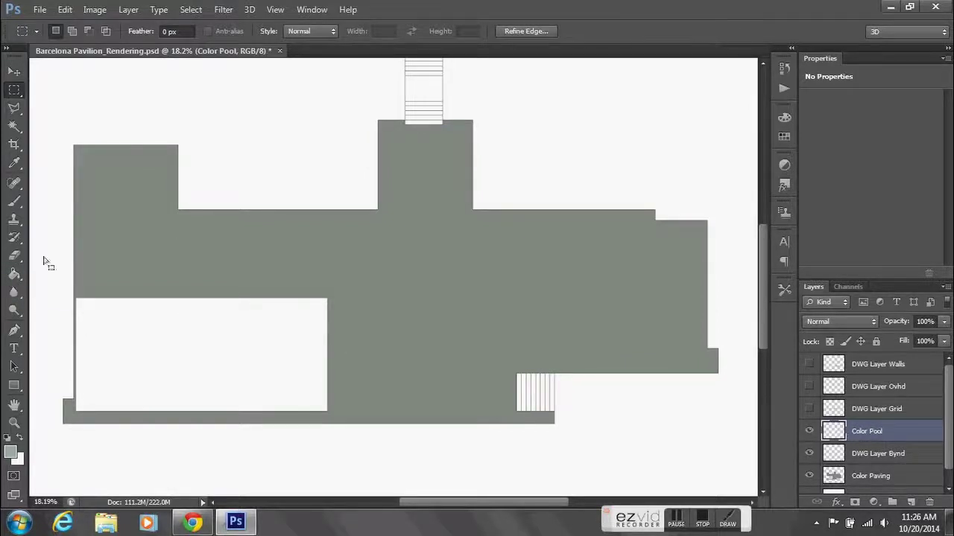
pyautogui.click(13, 275)
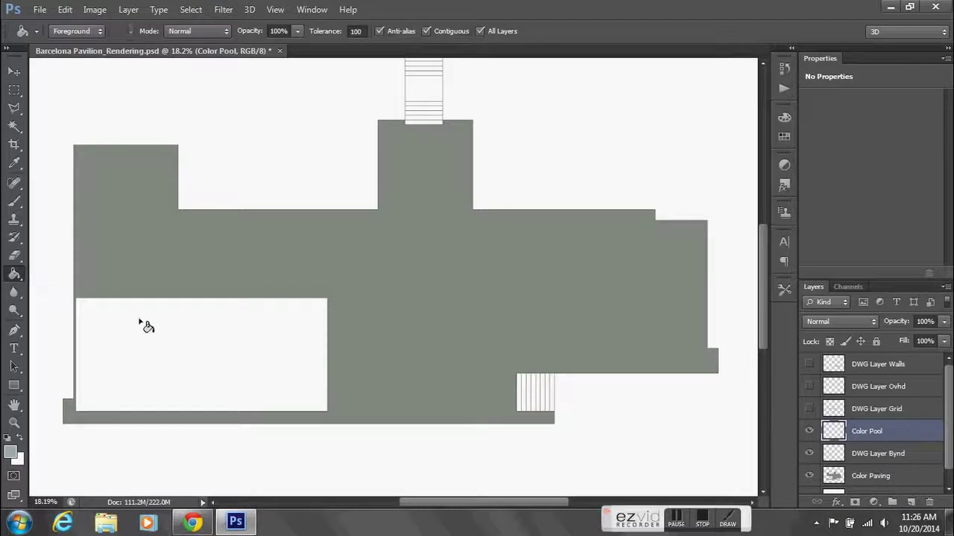
pyautogui.click(173, 335)
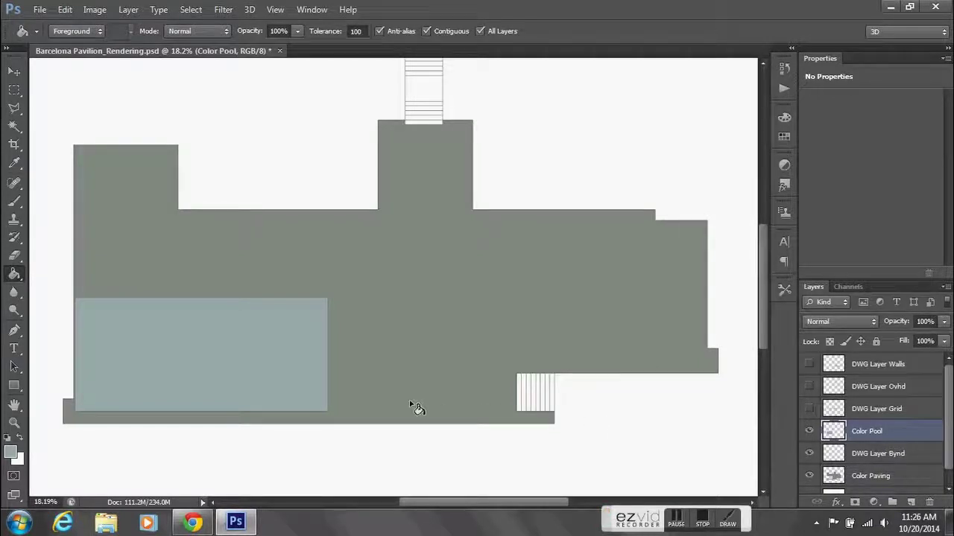
# Undo the pool fill and refill it with a lighter blue-gray, bac7c8.
pyautogui.hotkey('ctrl', 'z')
pyautogui.click(11, 452)
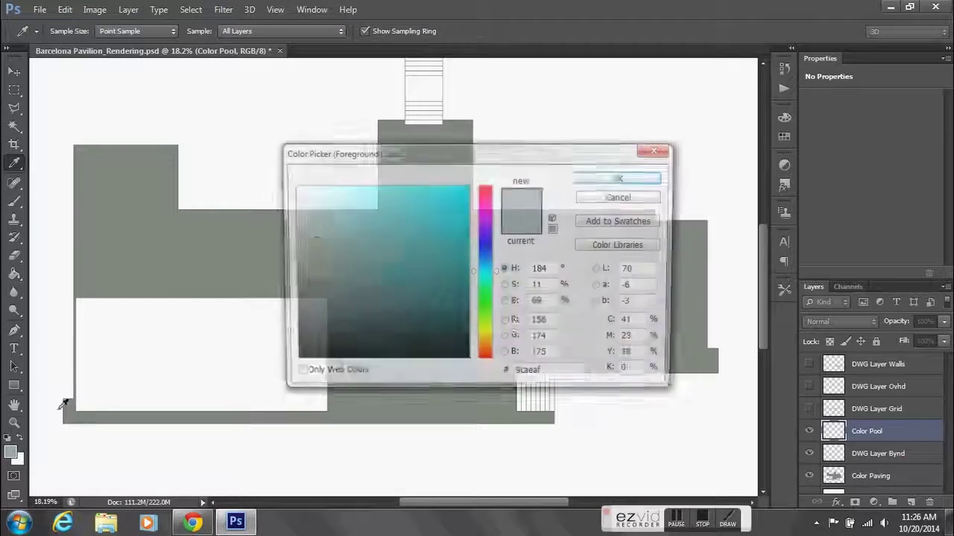
pyautogui.click(303, 224)
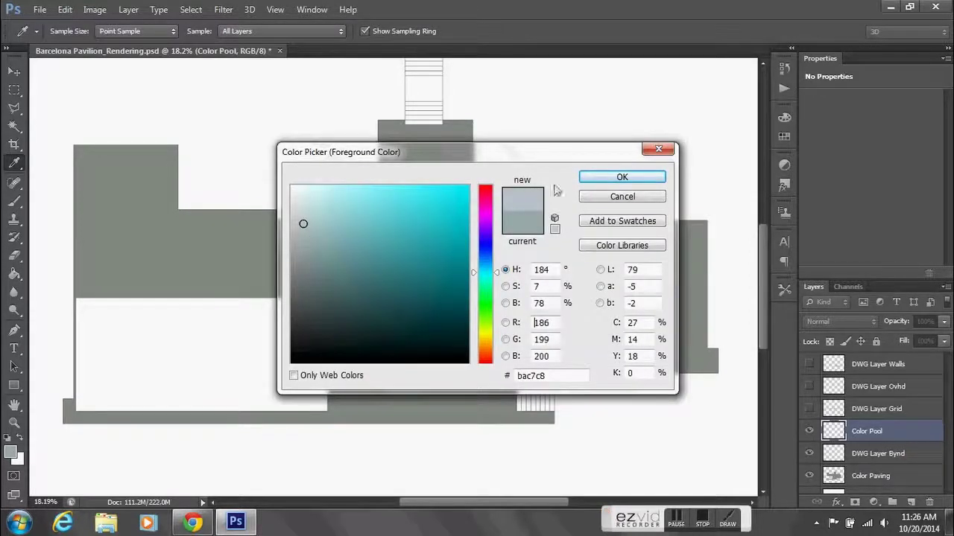
pyautogui.click(297, 229)
pyautogui.click(605, 180)
pyautogui.click(203, 352)
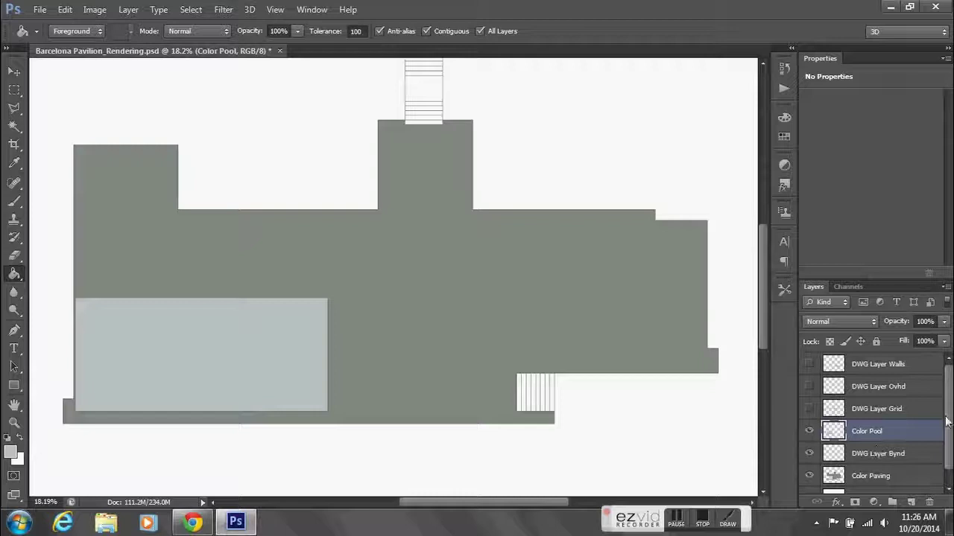
# Zoom in on the pool edge and drag Color Pool below DWG Layer Bynd, above Color Paving.
pyautogui.moveTo(947, 422); pyautogui.dragTo(948, 453)
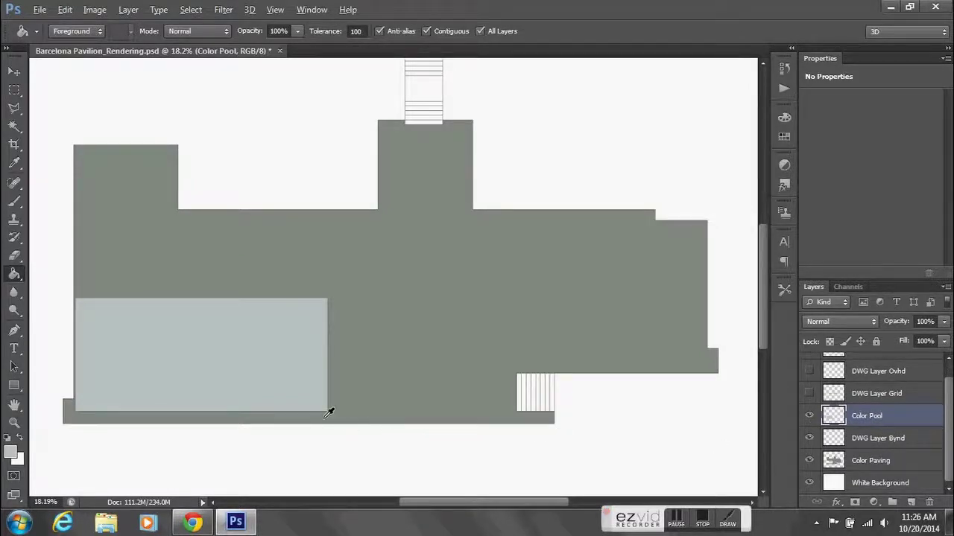
pyautogui.scroll(2, 330, 411)
pyautogui.scroll(8, 333, 418)
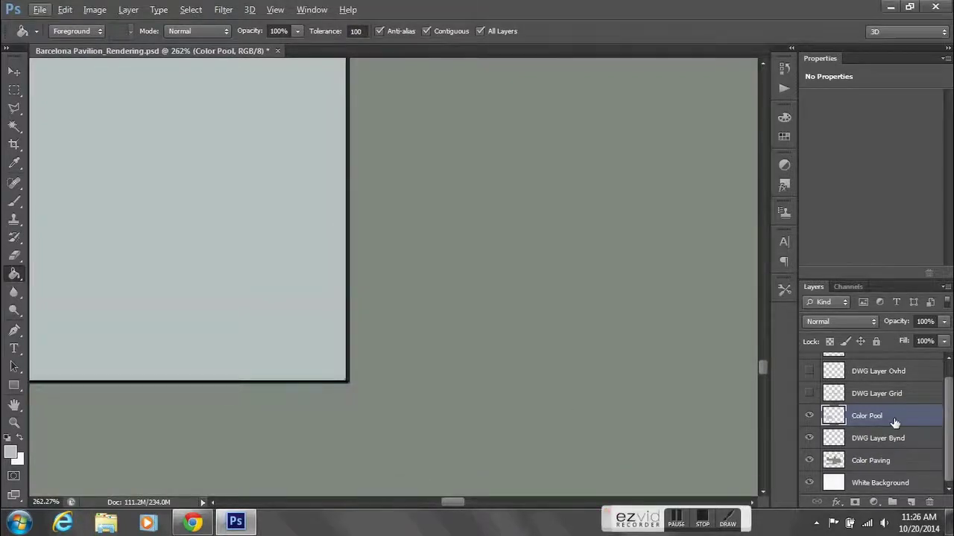
pyautogui.scroll(-6, 487, 332)
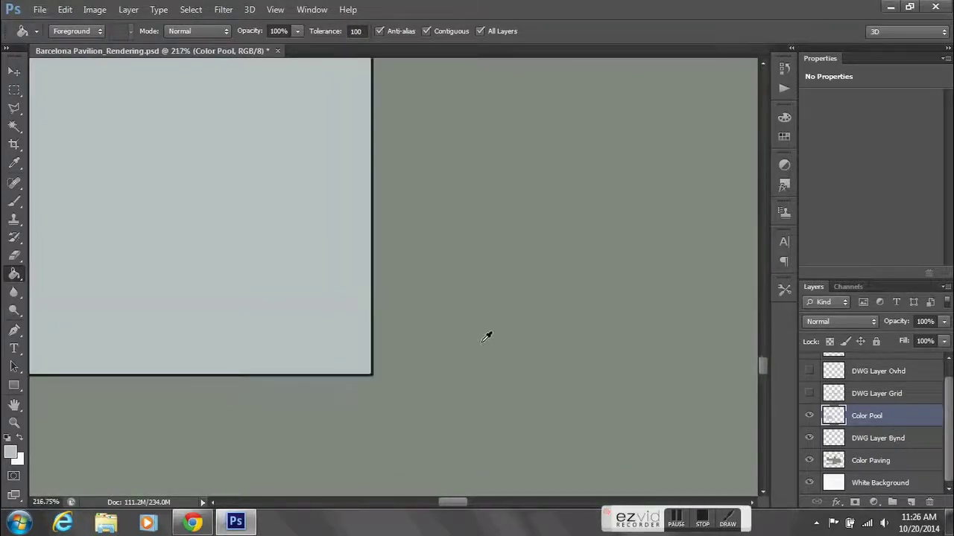
pyautogui.scroll(-1, 505, 346)
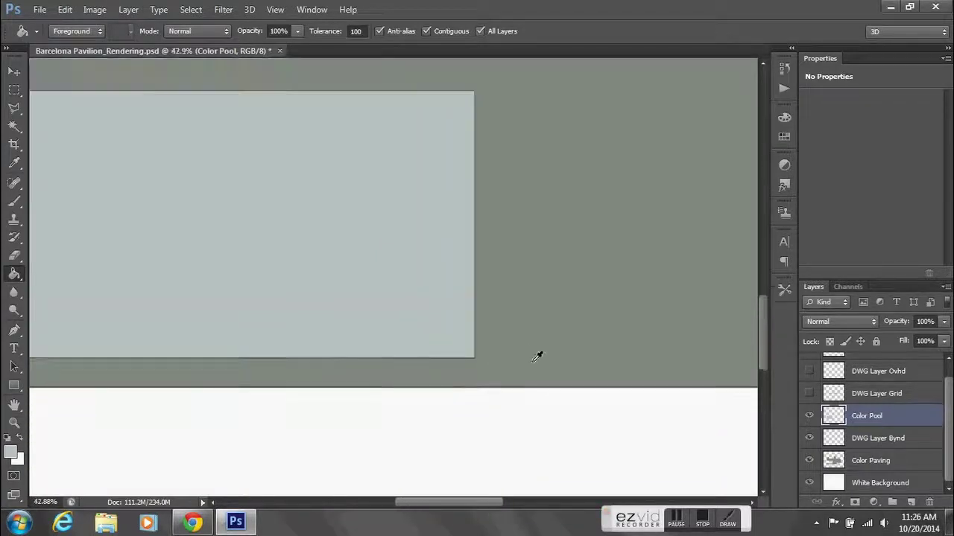
pyautogui.moveTo(891, 418); pyautogui.dragTo(890, 447)
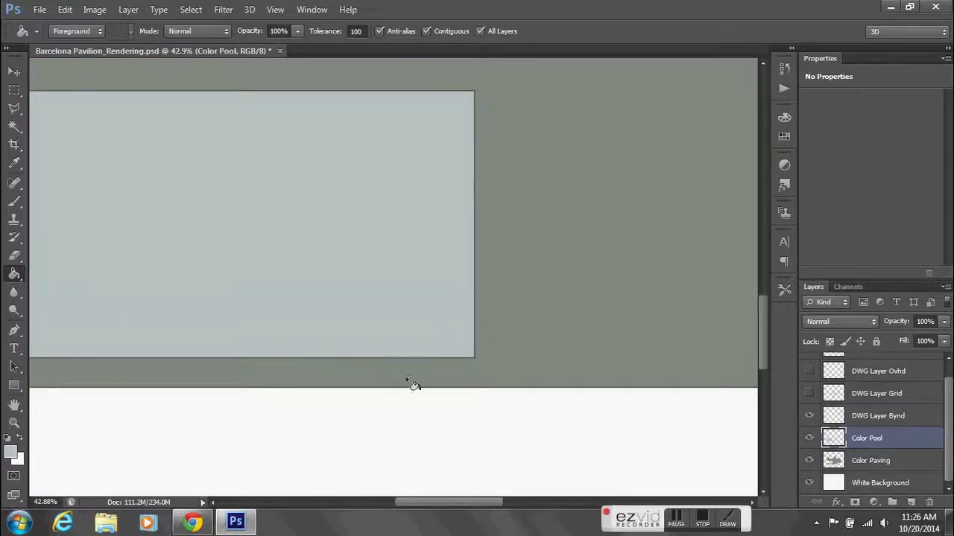
pyautogui.scroll(3, 414, 385)
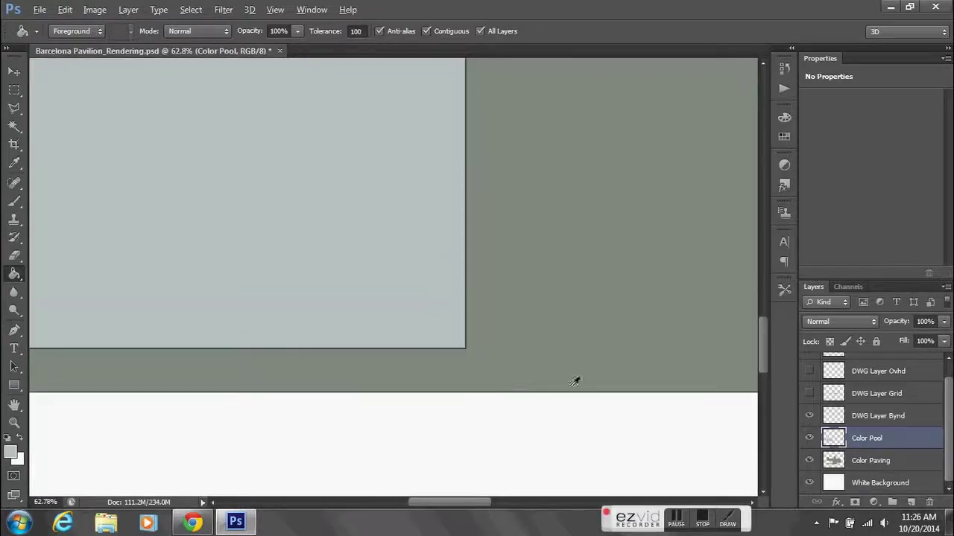
pyautogui.moveTo(862, 440)
pyautogui.mouseDown()
pyautogui.moveTo(861, 396)
pyautogui.moveTo(873, 450)
pyautogui.mouseUp()
# Make DWG Layer Ovhd the active layer and zoom back out.
pyautogui.click(878, 417)
pyautogui.click(869, 394)
pyautogui.click(872, 371)
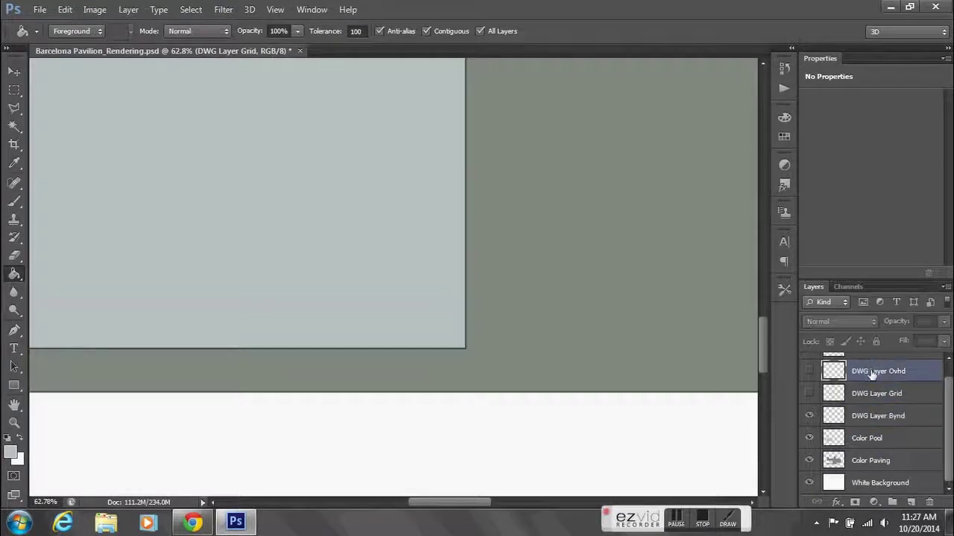
pyautogui.scroll(-5, 451, 332)
pyautogui.scroll(-2, 452, 328)
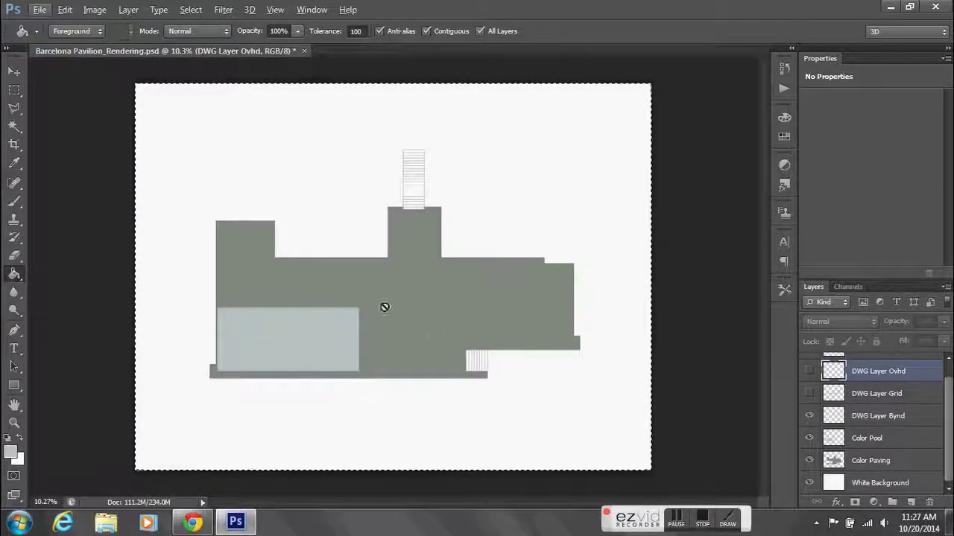
# Deselect with the Rectangular Marquee tool to reveal the gray paving and blue-gray pool.
pyautogui.click(14, 89)
pyautogui.click(92, 99)
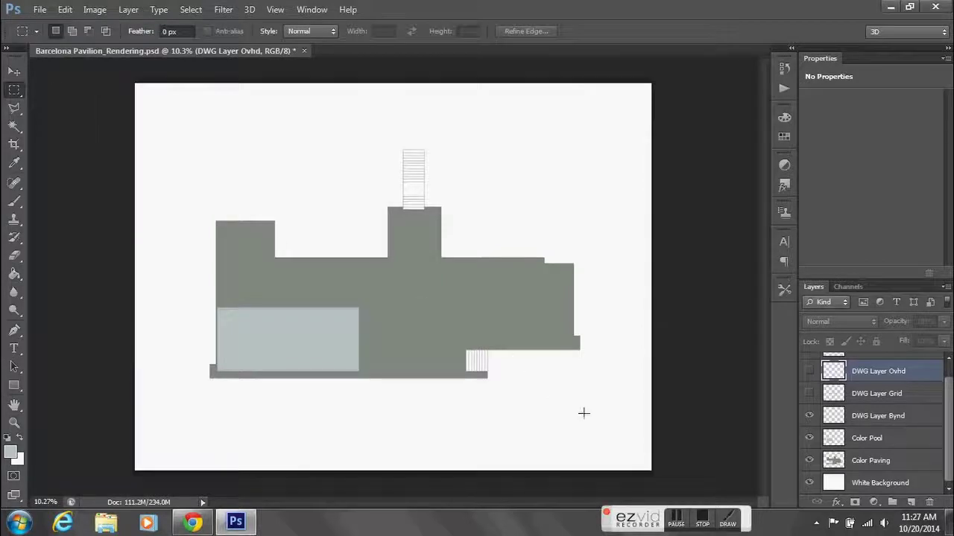
pyautogui.click(674, 526)
pyautogui.click(680, 525)
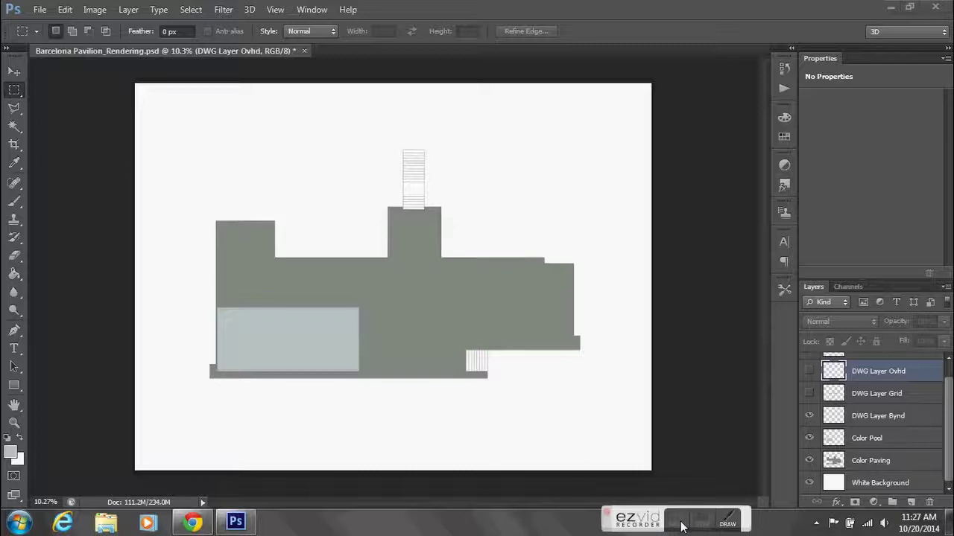